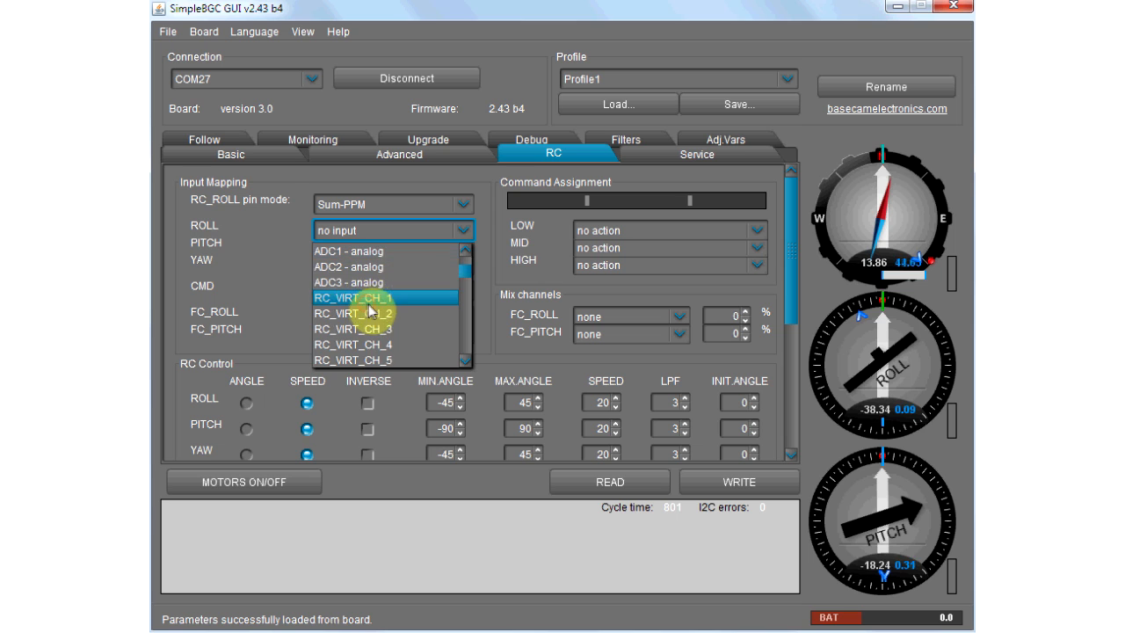
# Map the ROLL, PITCH and YAW inputs to RC_VIRT_CH_1, RC_VIRT_CH_2 and RC_VIRT_CH_3 respectively
pyautogui.click(369, 250)
pyautogui.scroll(-2, 364, 296)
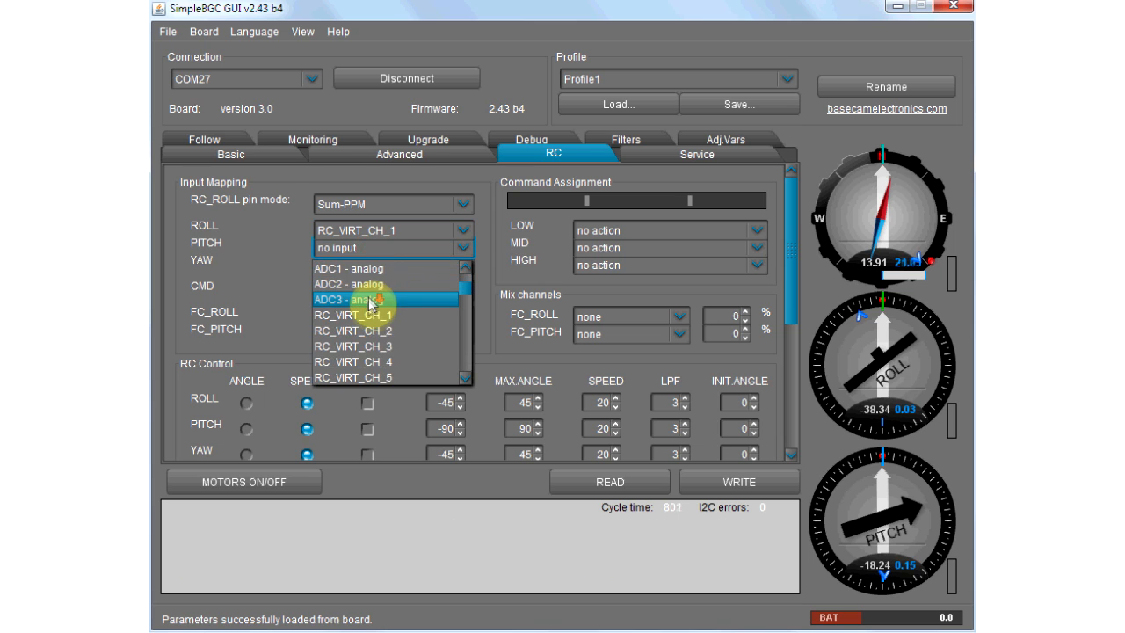
pyautogui.click(372, 326)
pyautogui.click(375, 266)
pyautogui.scroll(-2, 376, 325)
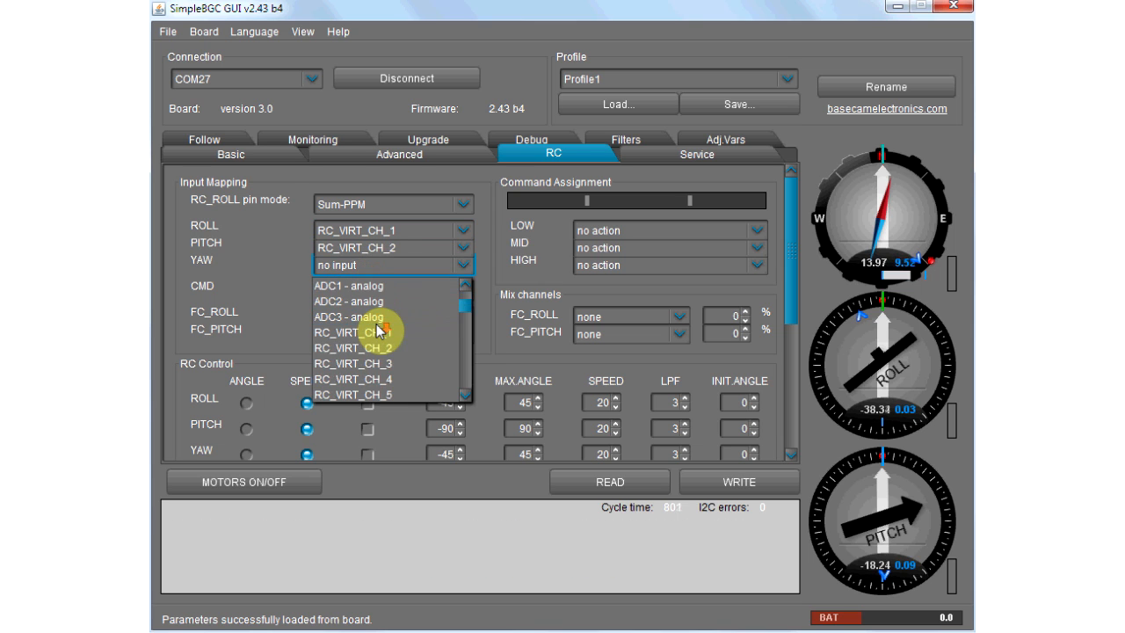
pyautogui.click(380, 363)
# Map the CMD, FC_ROLL and FC_PITCH inputs to RC_VIRT_CH_4, RC_VIRT_CH_5 and RC_VIRT_CH_6 respectively
pyautogui.click(387, 291)
pyautogui.scroll(-2, 372, 346)
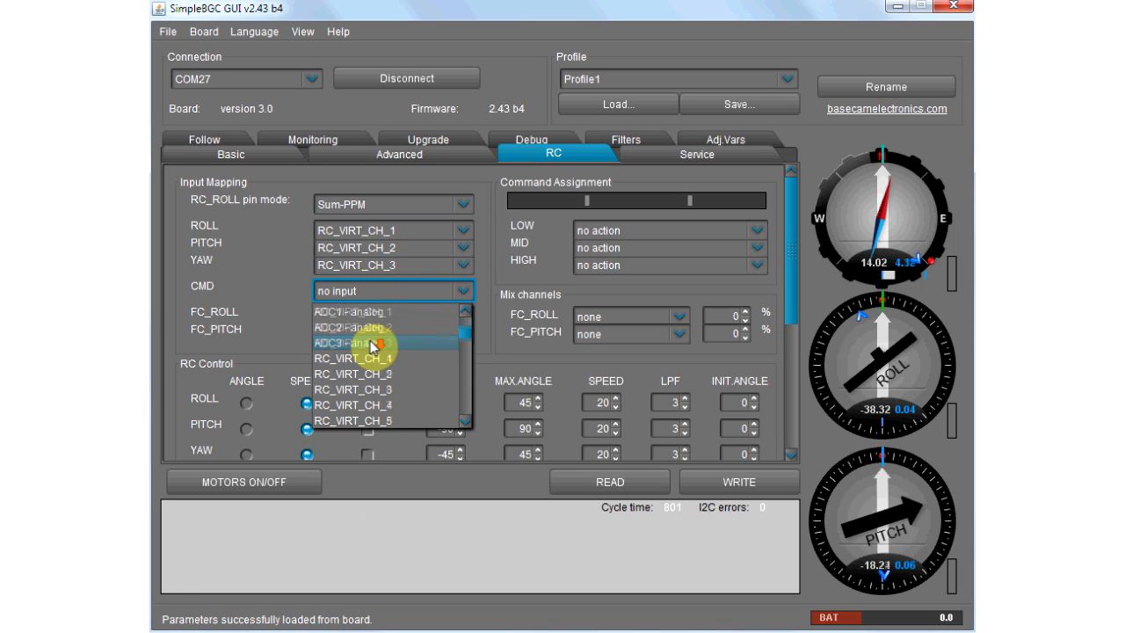
pyautogui.click(372, 357)
pyautogui.click(377, 319)
pyautogui.scroll(-2, 364, 356)
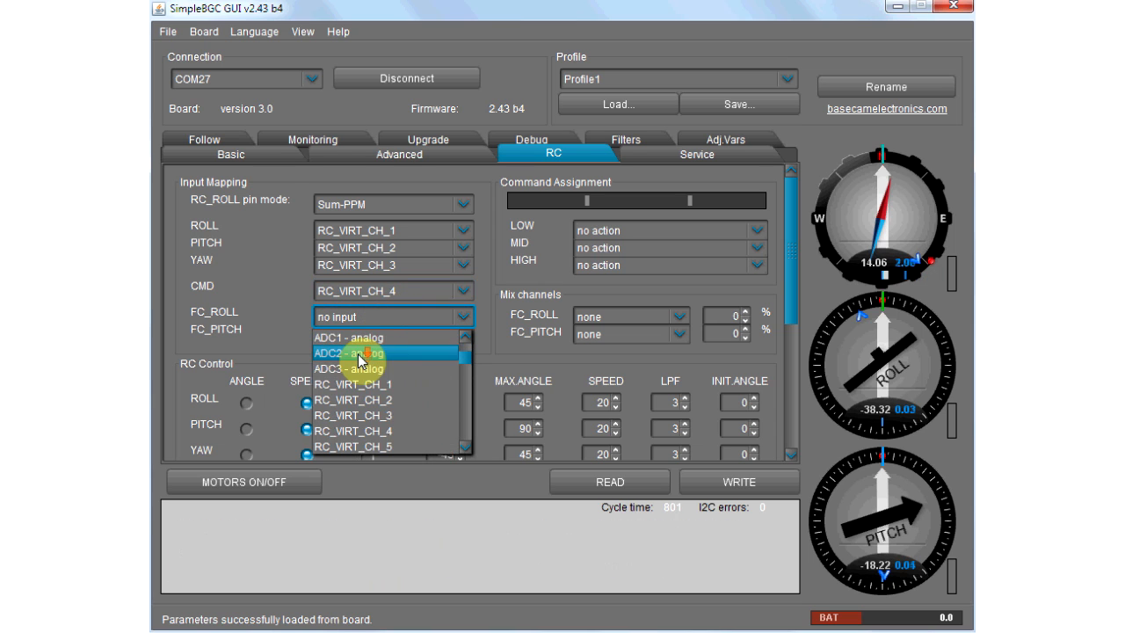
pyautogui.click(367, 401)
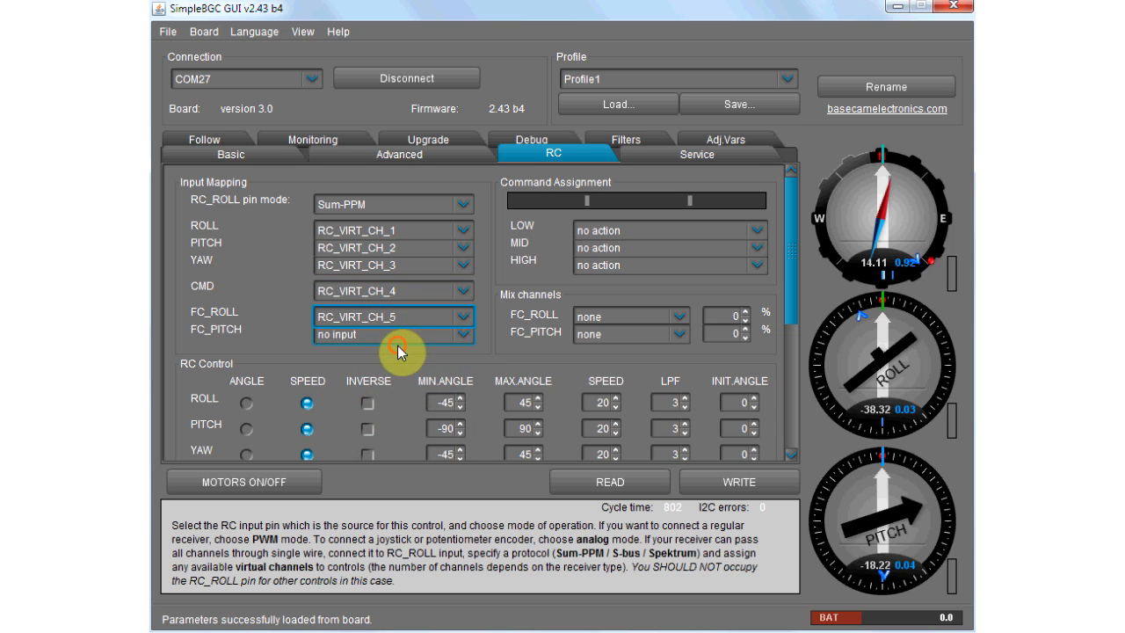
pyautogui.click(391, 341)
pyautogui.scroll(-2, 369, 373)
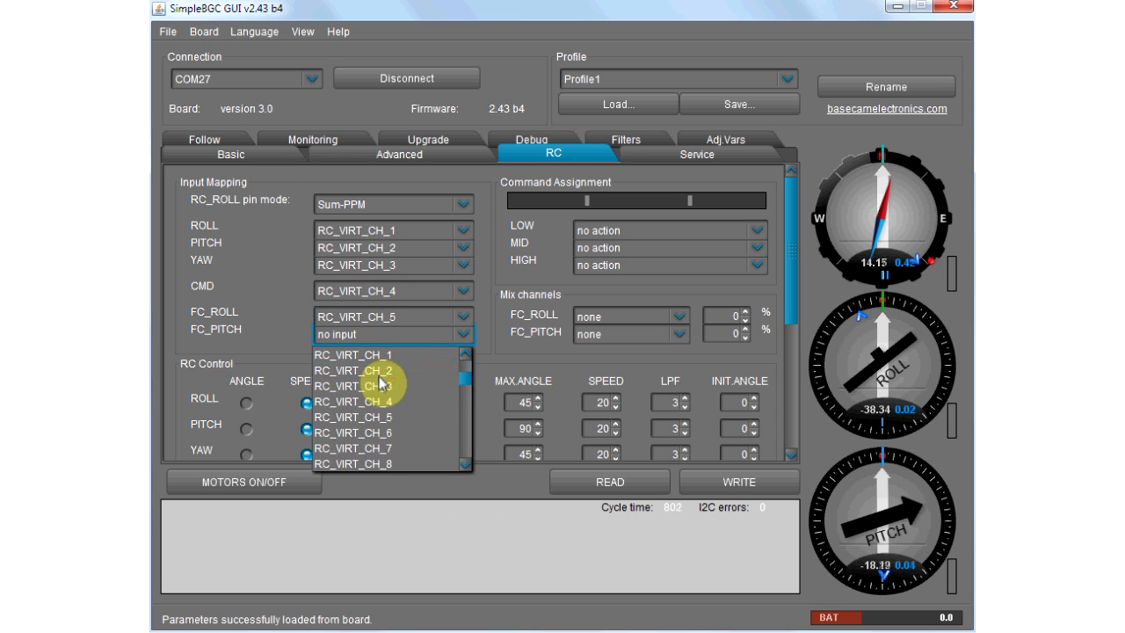
pyautogui.click(377, 435)
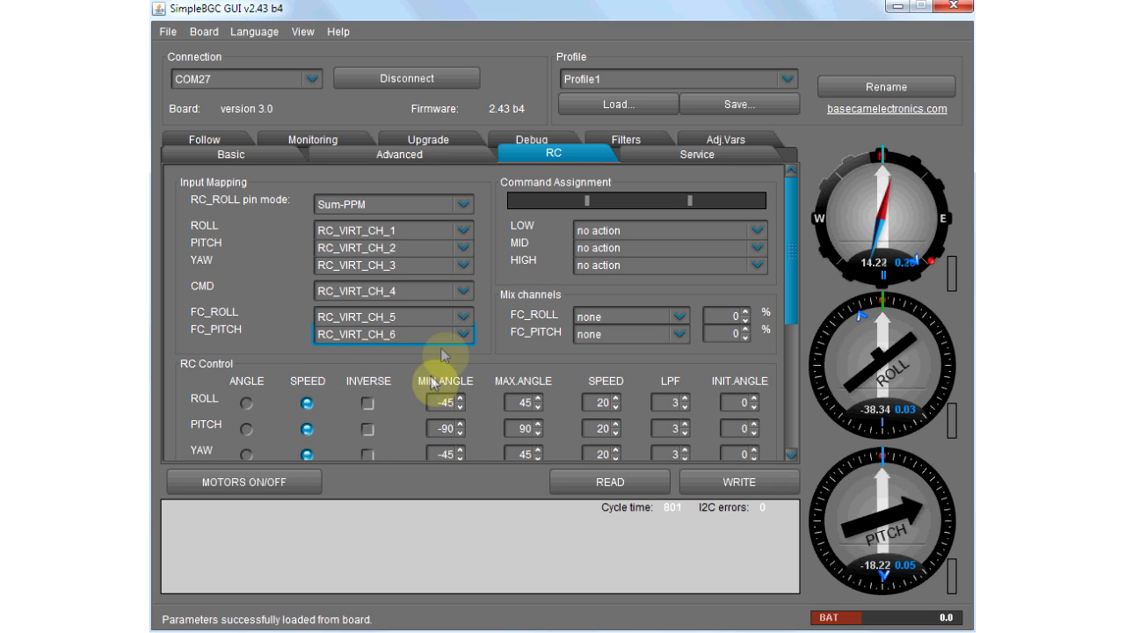
# Write the six-channel mapping to the board and bring up the live monitoring view
pyautogui.click(727, 483)
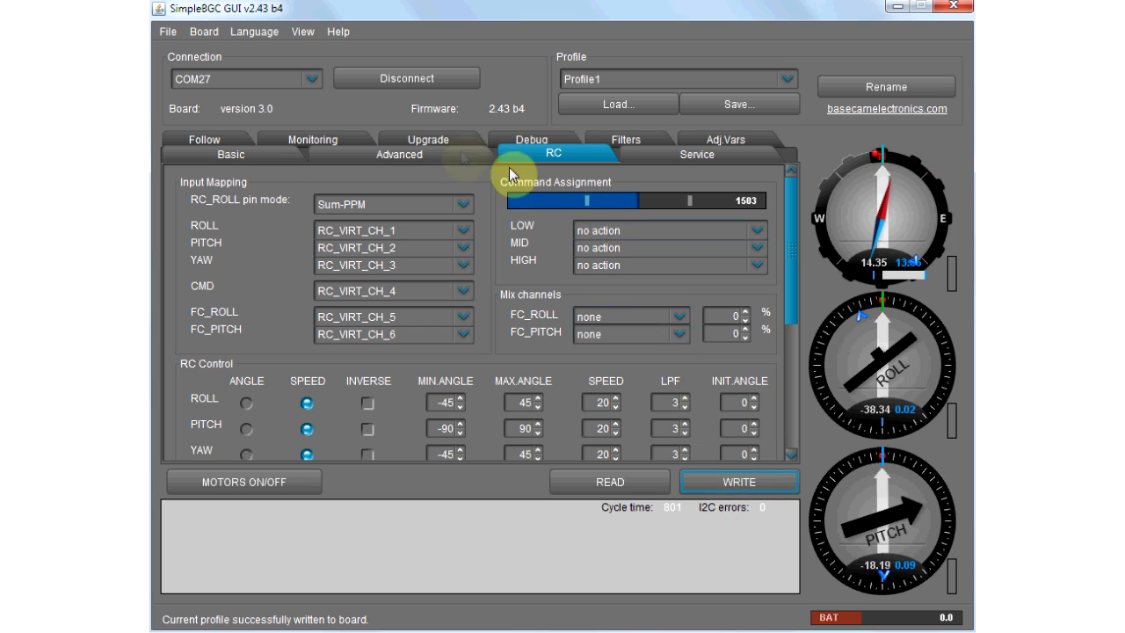
pyautogui.click(328, 142)
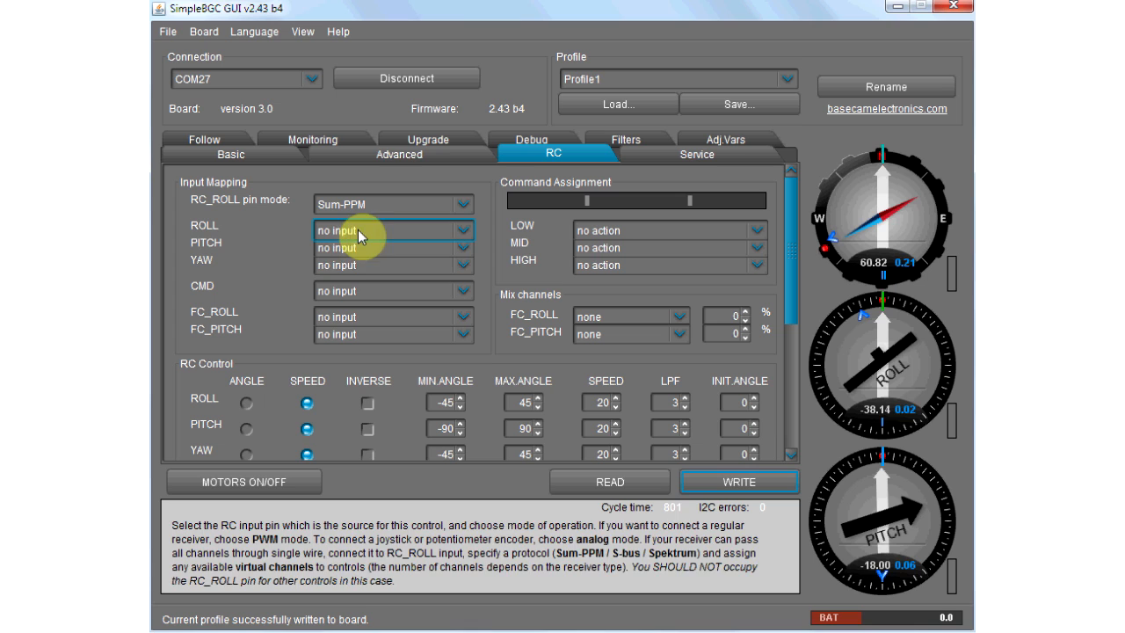
# Map the PITCH input to RC_VIRT_CH_2, YAW to RC_VIRT_CH_1 and ROLL to RC_VIRT_CH_4
pyautogui.click(356, 250)
pyautogui.scroll(-3, 352, 317)
pyautogui.click(359, 336)
pyautogui.click(355, 265)
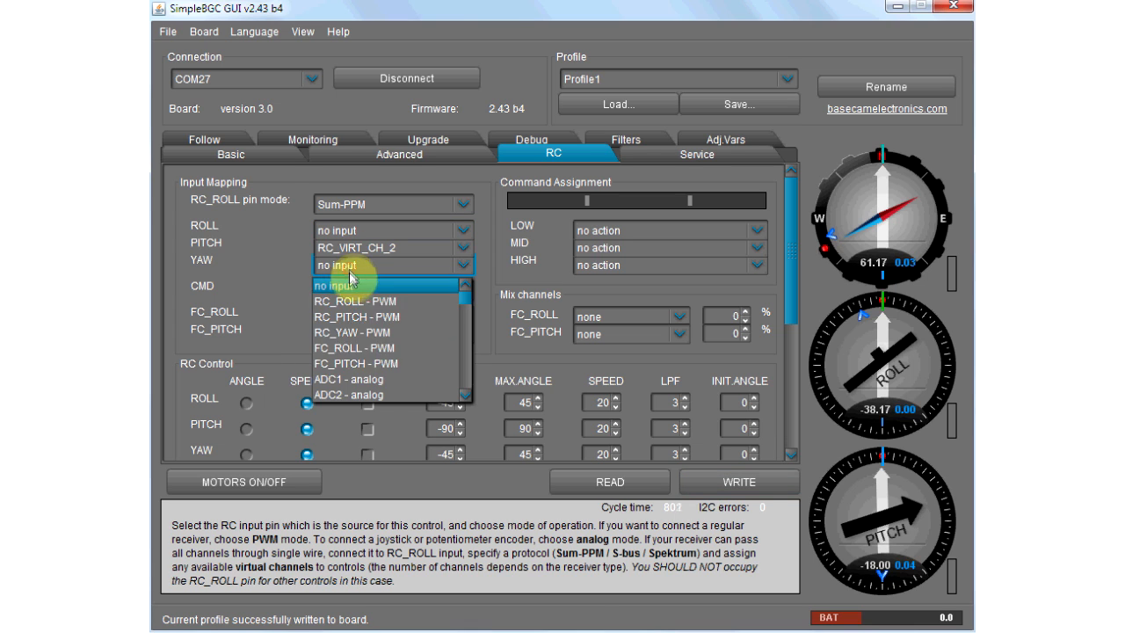
pyautogui.scroll(-3, 364, 347)
pyautogui.click(360, 331)
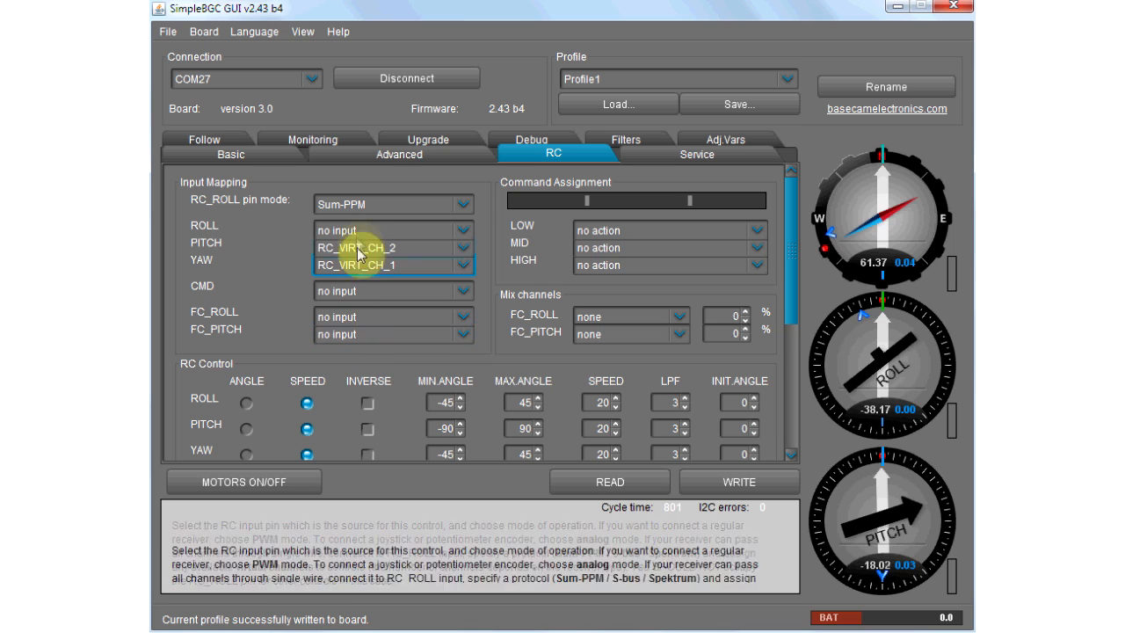
pyautogui.click(374, 230)
pyautogui.scroll(-1, 369, 312)
pyautogui.click(381, 344)
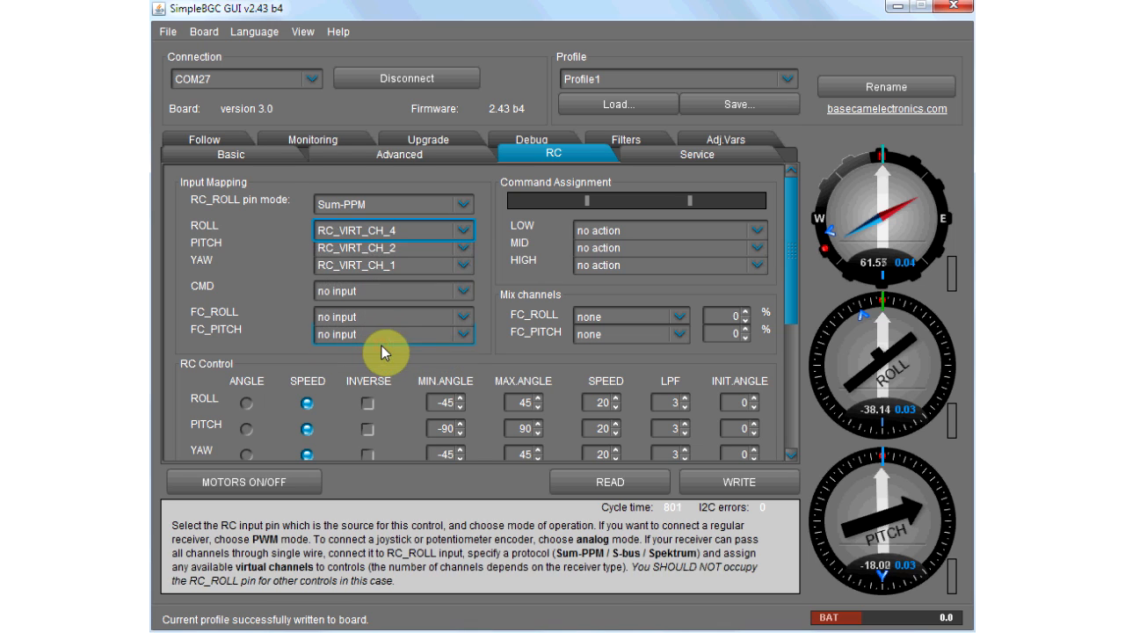
# Check the RC Control settings and write the profile with its new channel mapping to the board
pyautogui.moveTo(784, 284); pyautogui.dragTo(794, 329)
pyautogui.click(602, 307)
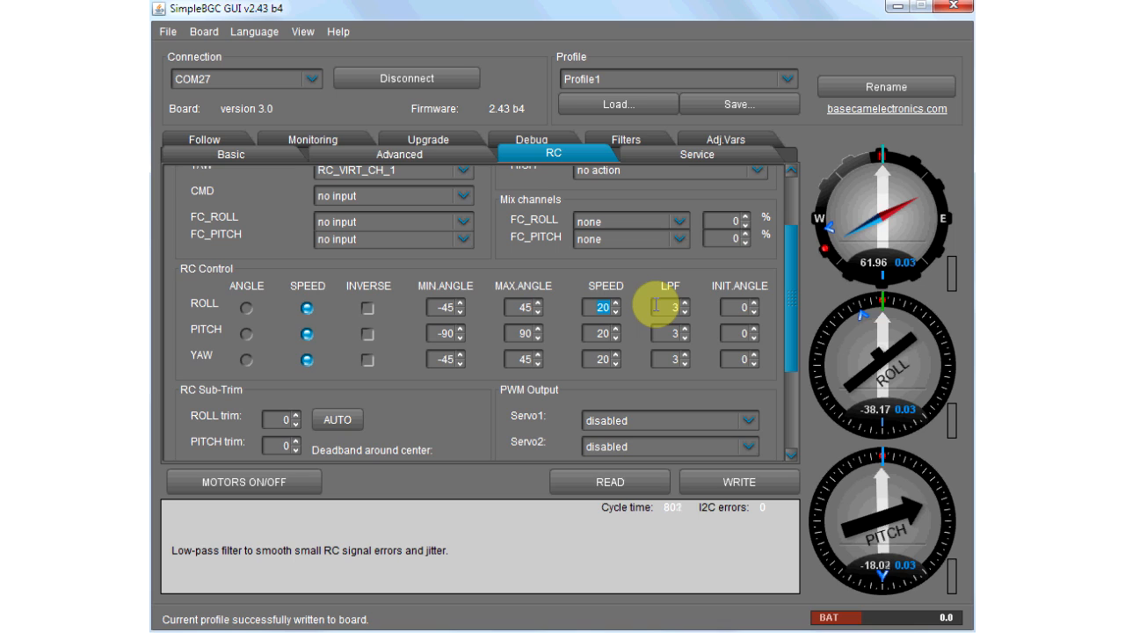
pyautogui.click(734, 483)
pyautogui.moveTo(793, 387); pyautogui.dragTo(797, 311)
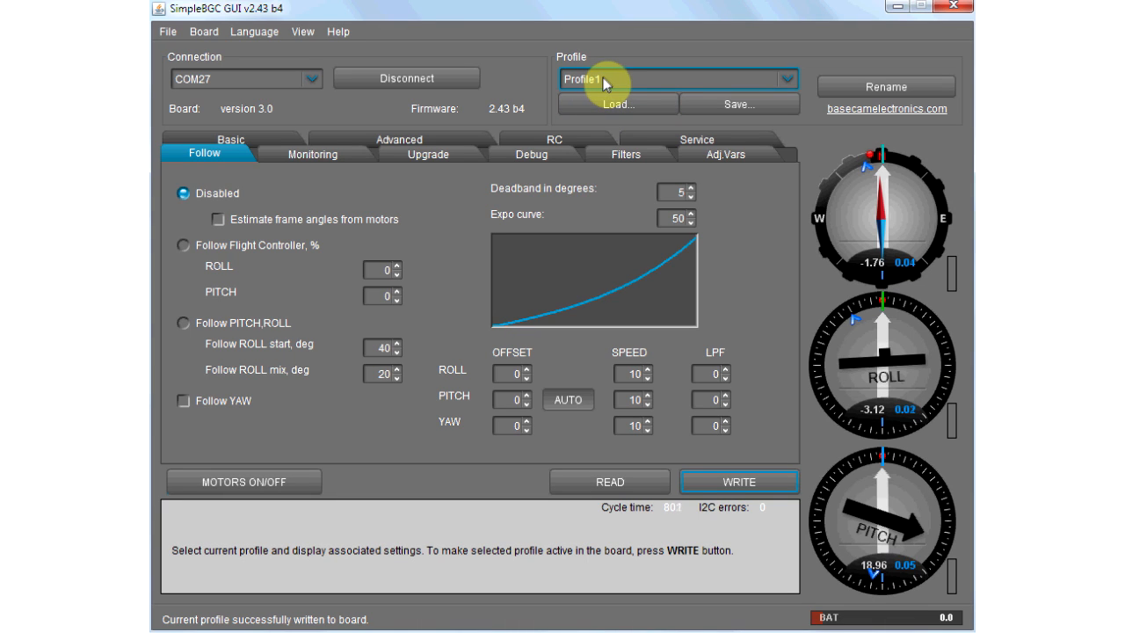
# Save the Profile1 settings to Lock.profile in the DemoGimbal folder, replacing the existing file
pyautogui.click(742, 105)
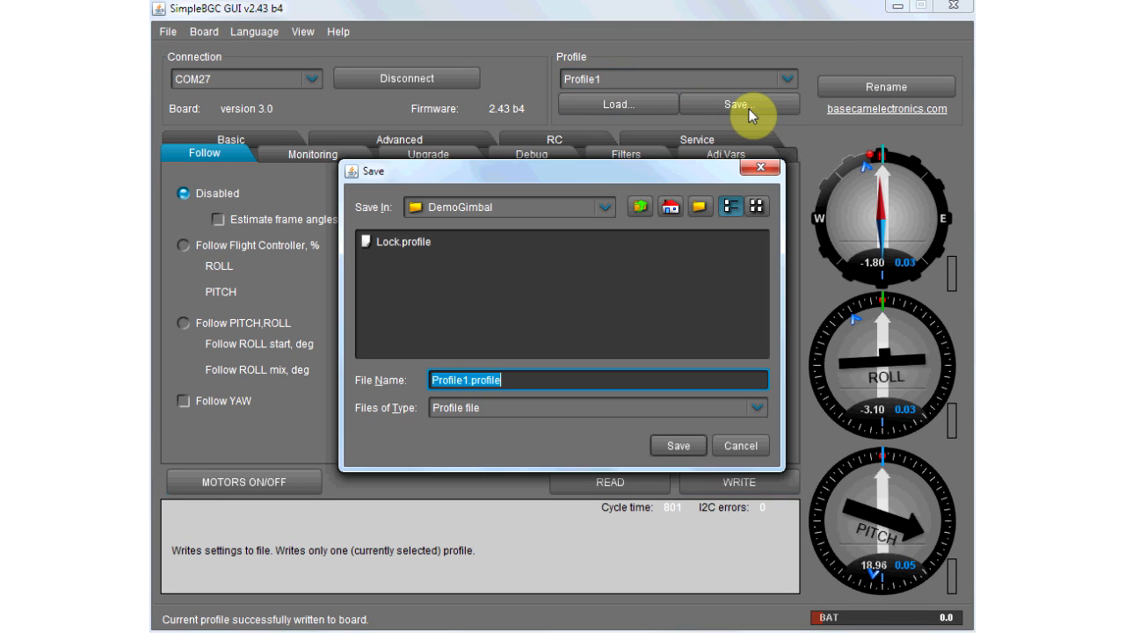
pyautogui.doubleClick(402, 244)
pyautogui.click(519, 349)
# Load Lock.profile into Profile2 and enable Follow PITCH,ROLL and Follow YAW
pyautogui.click(594, 78)
pyautogui.click(588, 122)
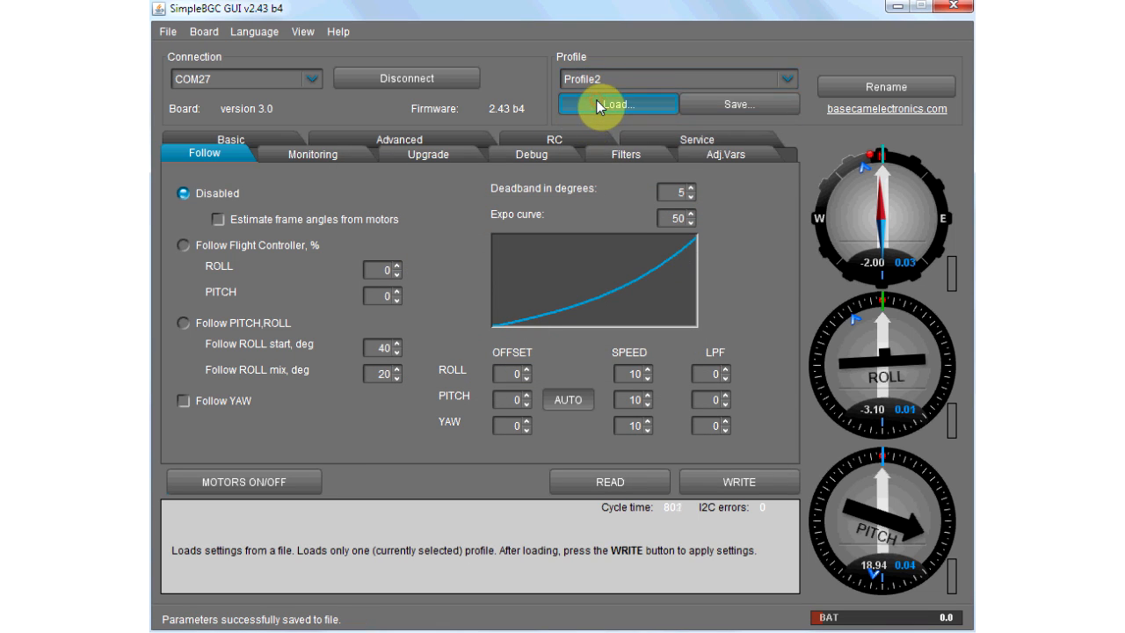
pyautogui.click(598, 106)
pyautogui.doubleClick(403, 243)
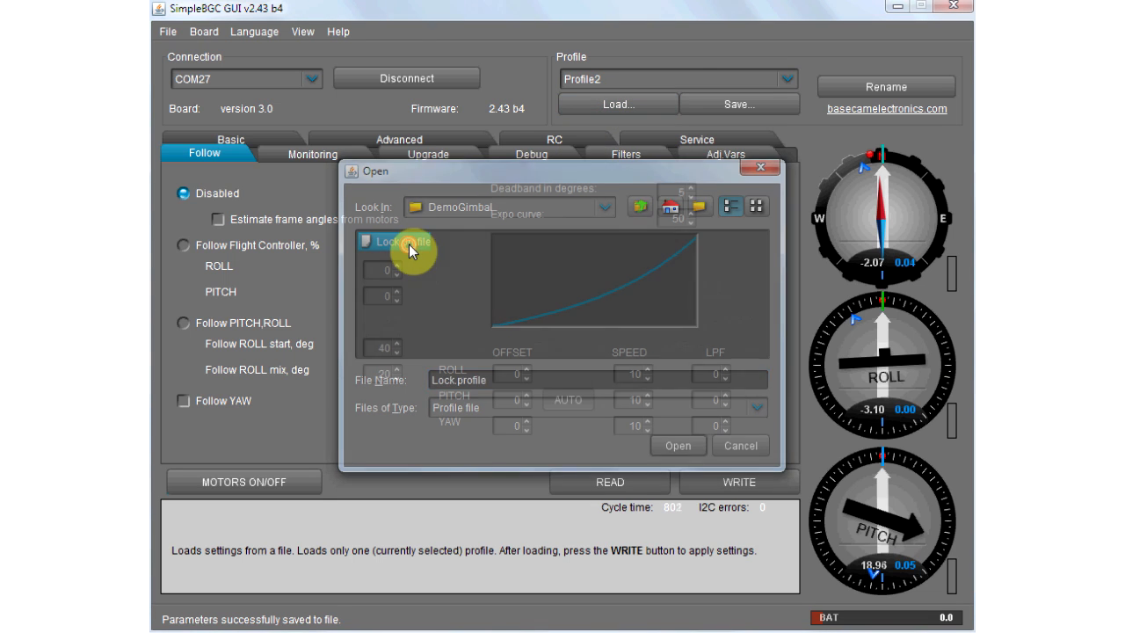
pyautogui.click(218, 325)
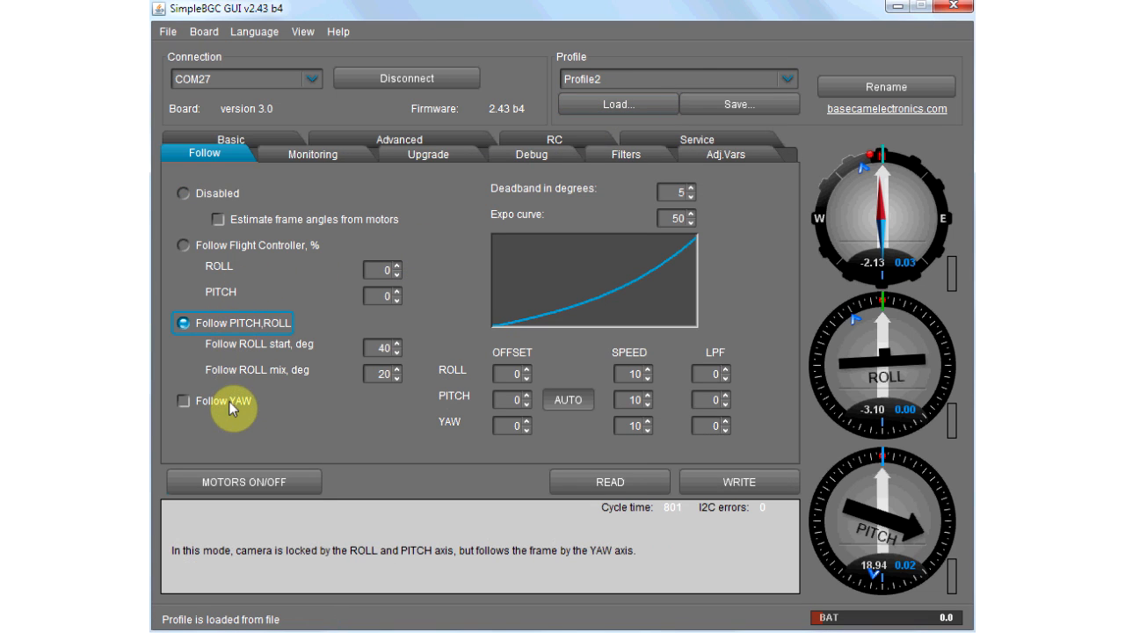
pyautogui.click(230, 406)
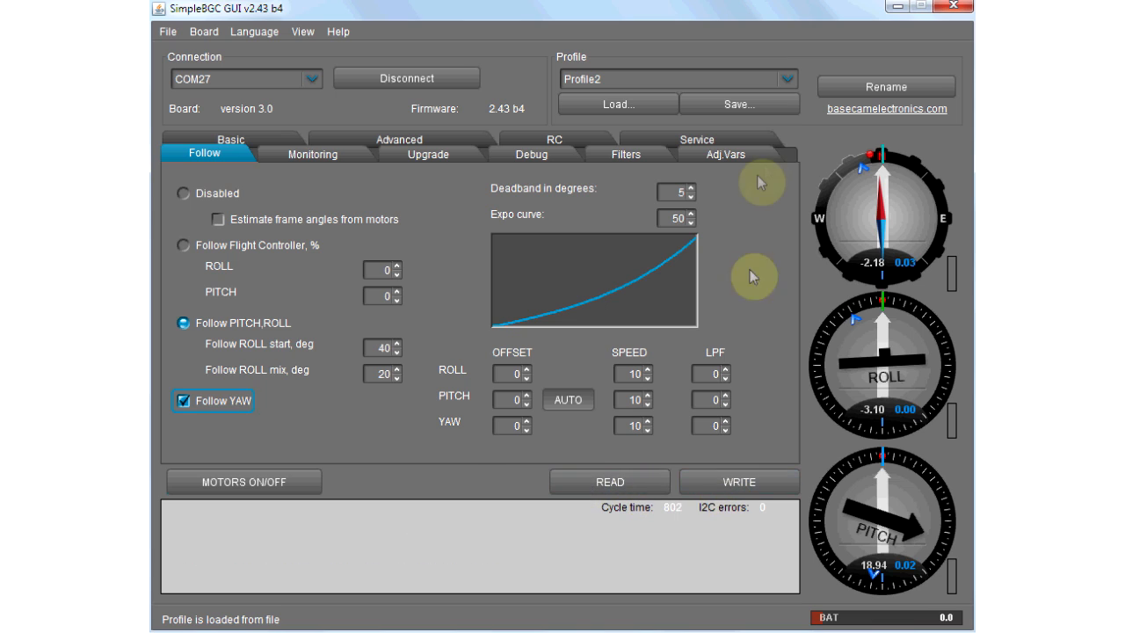
# Rename Profile2 as "Follow" and write it to the board
pyautogui.click(839, 91)
pyautogui.write('Follow')
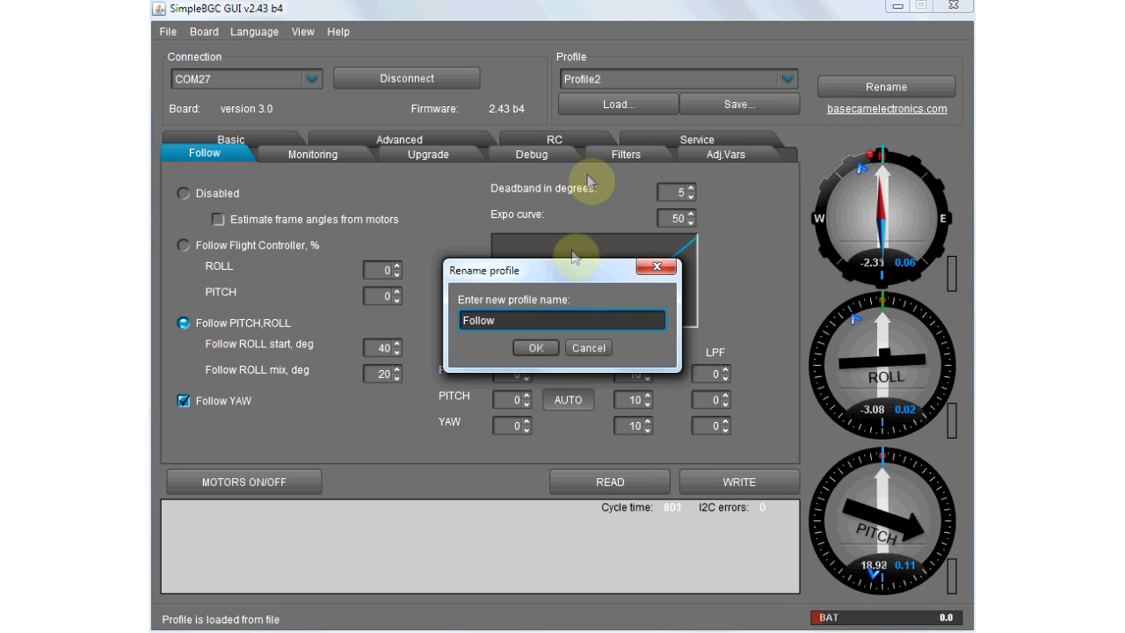
pyautogui.click(536, 348)
pyautogui.click(727, 482)
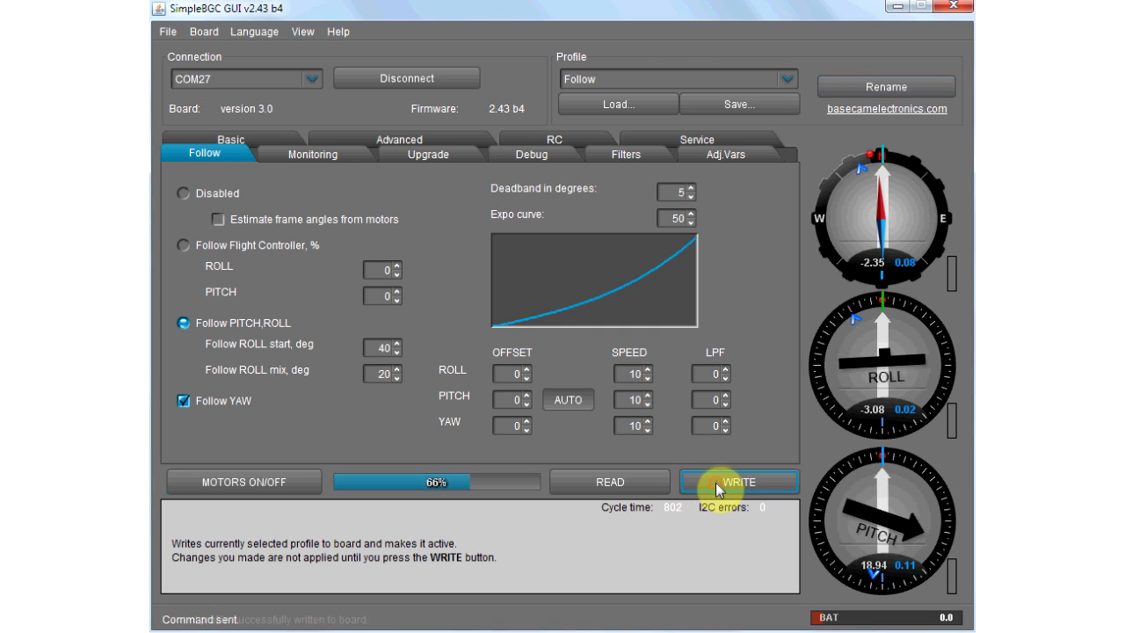
# Load Lock.profile into Profile3 and enable Follow PITCH,ROLL and Follow YAW
pyautogui.click(637, 79)
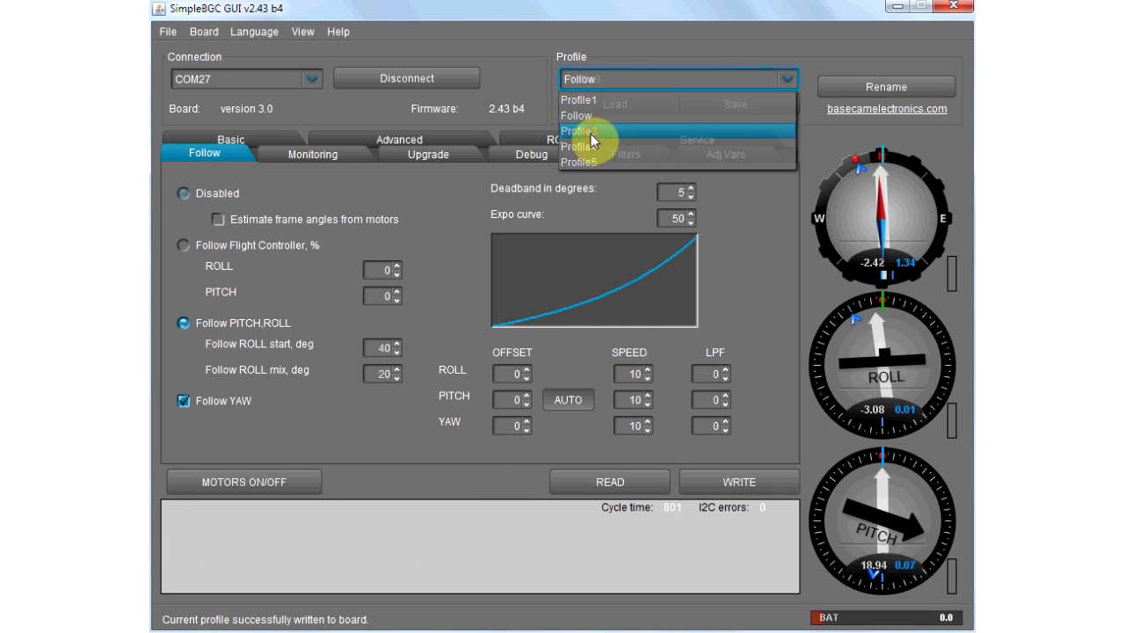
pyautogui.click(626, 131)
pyautogui.click(616, 104)
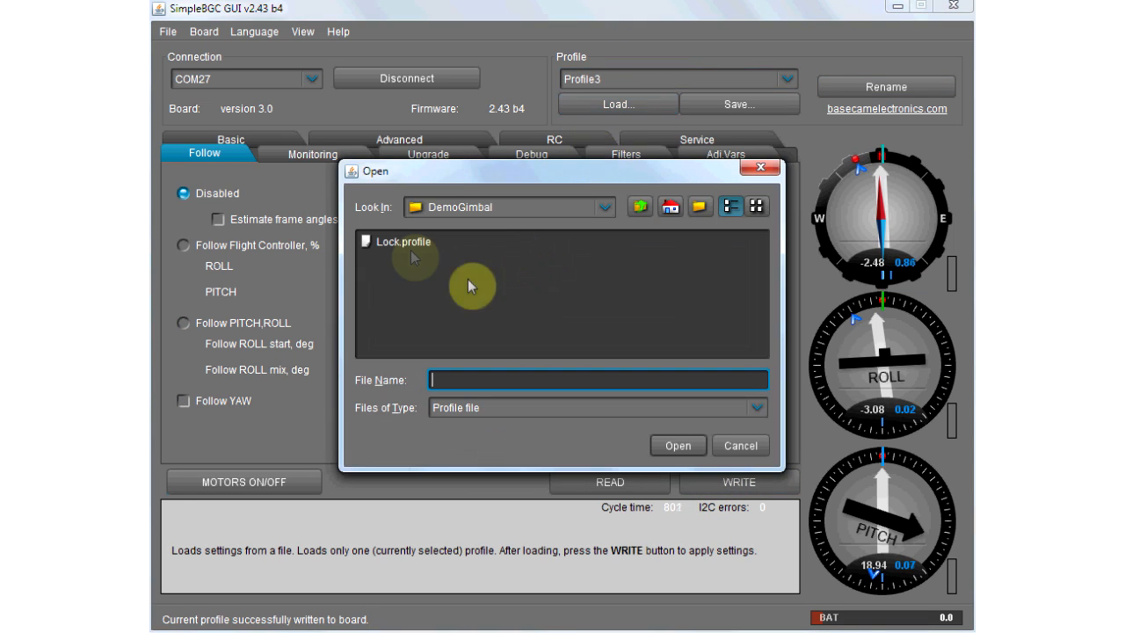
pyautogui.doubleClick(404, 242)
pyautogui.click(220, 323)
pyautogui.click(225, 401)
# Set both Follow ROLL start and Follow ROLL mix to 0 degrees in Profile3
pyautogui.click(374, 347)
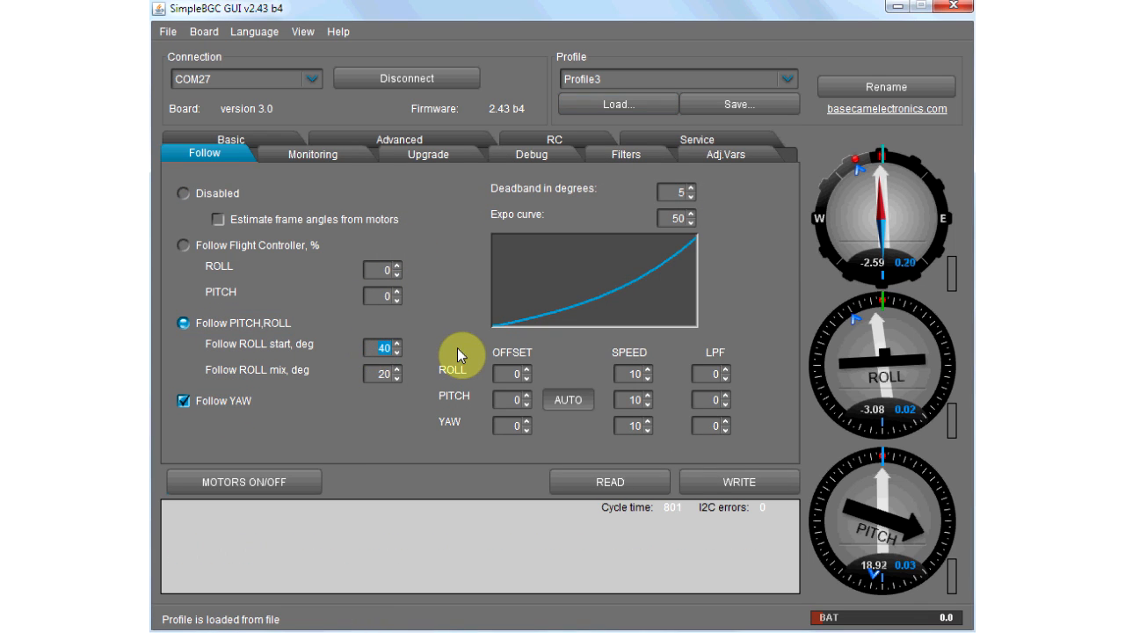
pyautogui.write('0')
pyautogui.click(378, 373)
pyautogui.write('0')
# Rename Profile3 as "Follow All" and write it to the board
pyautogui.click(826, 86)
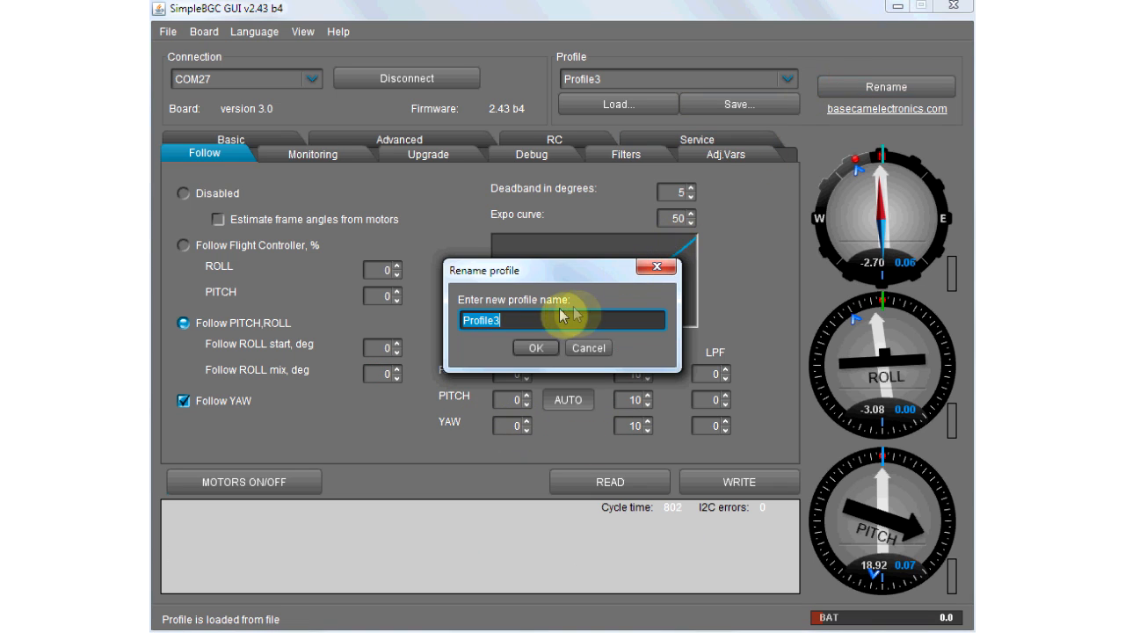
pyautogui.write('Follo')
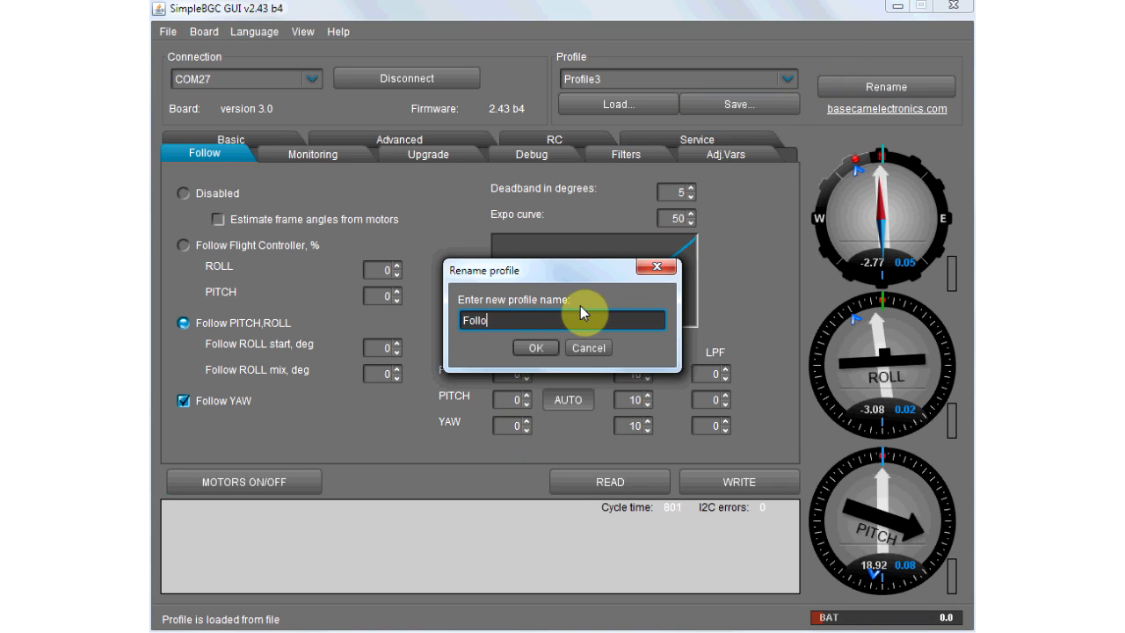
pyautogui.write('w All')
pyautogui.click(535, 348)
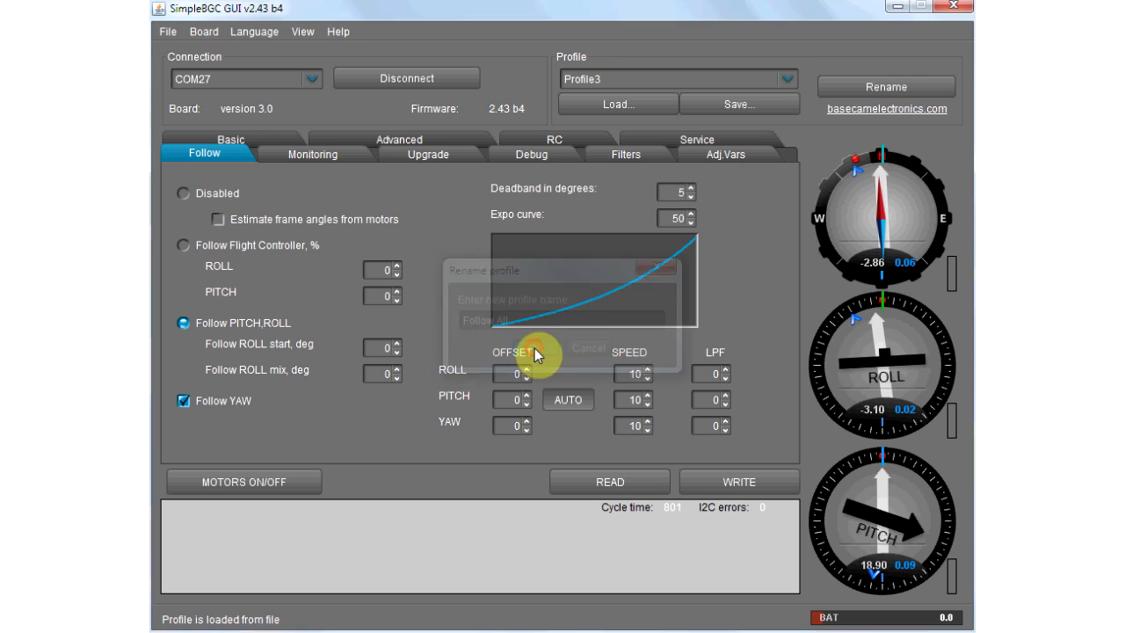
pyautogui.click(718, 486)
# Select the Follow profile and append "PY" to its name
pyautogui.click(657, 81)
pyautogui.click(692, 112)
pyautogui.click(839, 90)
pyautogui.click(591, 316)
pyautogui.write('PY')
pyautogui.click(535, 348)
# Rename Profile1 as "Lock" and write it to the board
pyautogui.click(676, 79)
pyautogui.click(665, 114)
pyautogui.click(885, 87)
pyautogui.write('Lock')
pyautogui.click(535, 348)
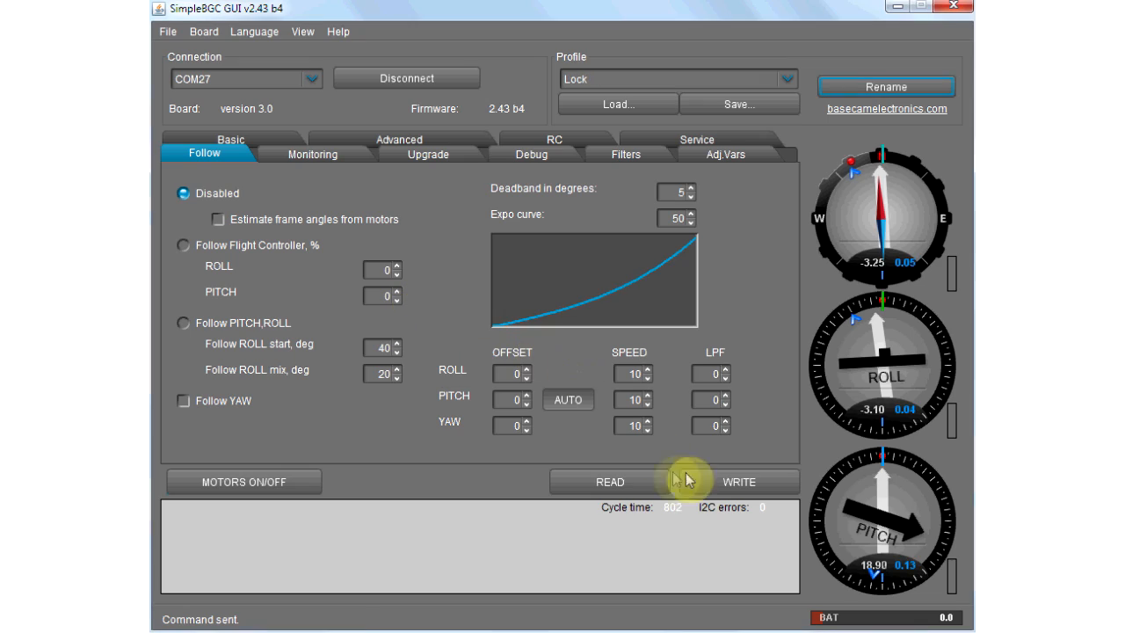
pyautogui.click(724, 485)
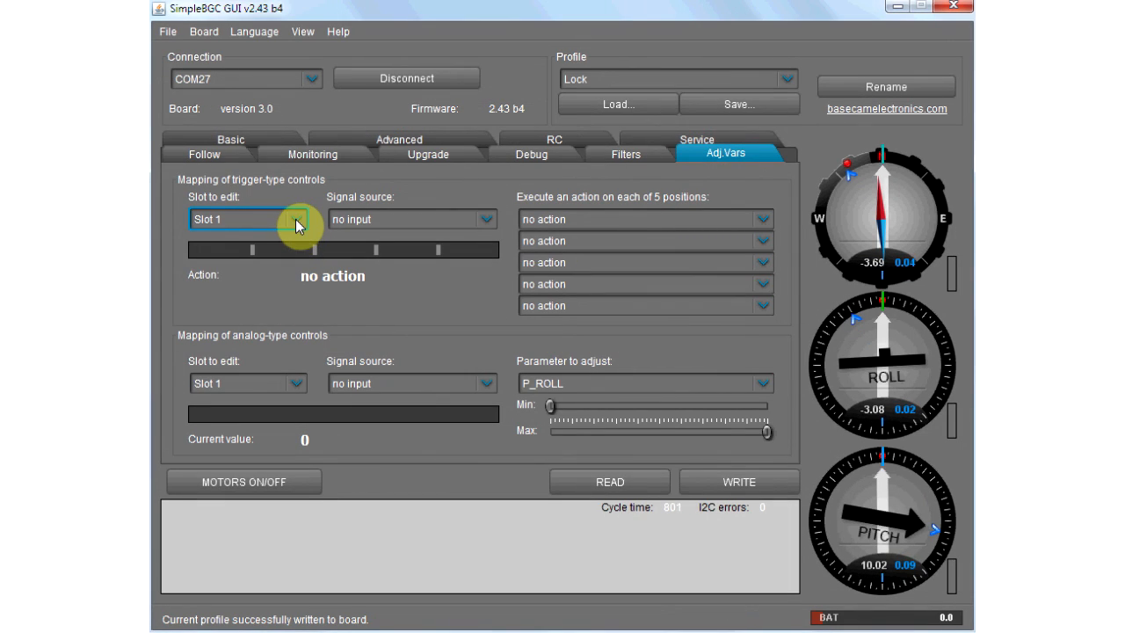
# In the adjustable variables, set the signal source of analog-type Slot 1 to RC_VIRT_CH_7
pyautogui.click(296, 222)
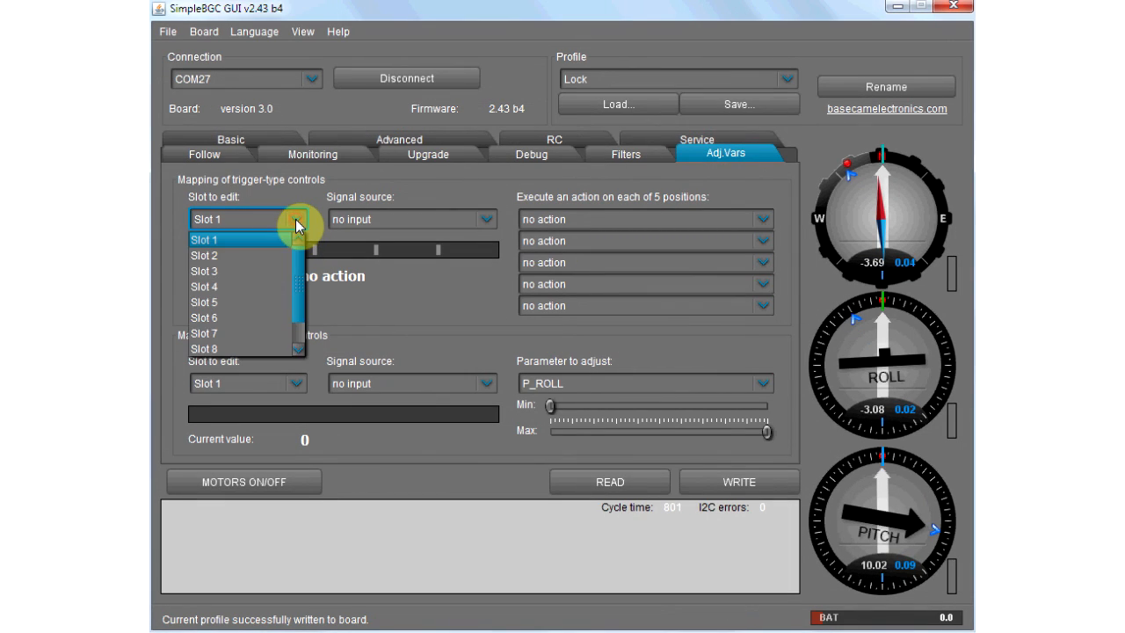
pyautogui.click(296, 221)
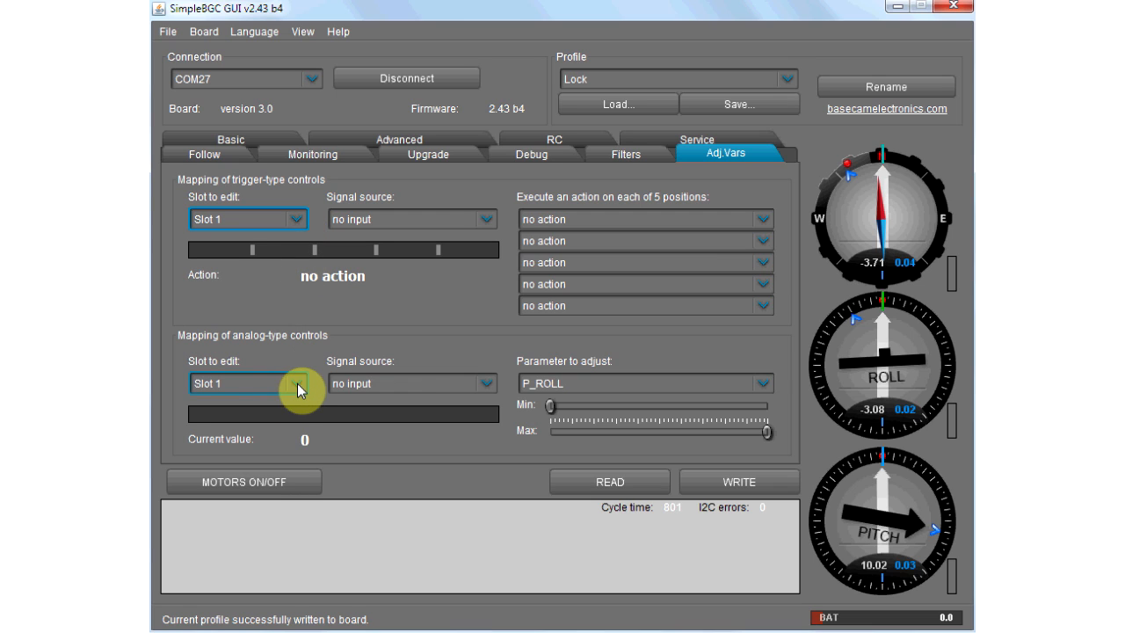
pyautogui.click(297, 384)
pyautogui.click(400, 384)
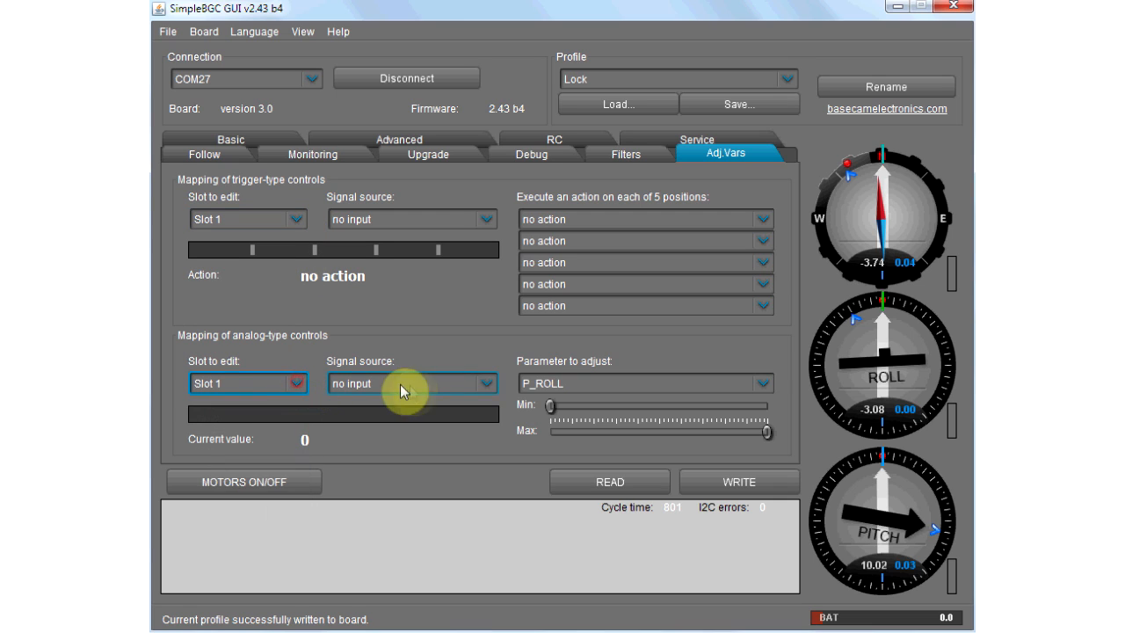
pyautogui.click(489, 387)
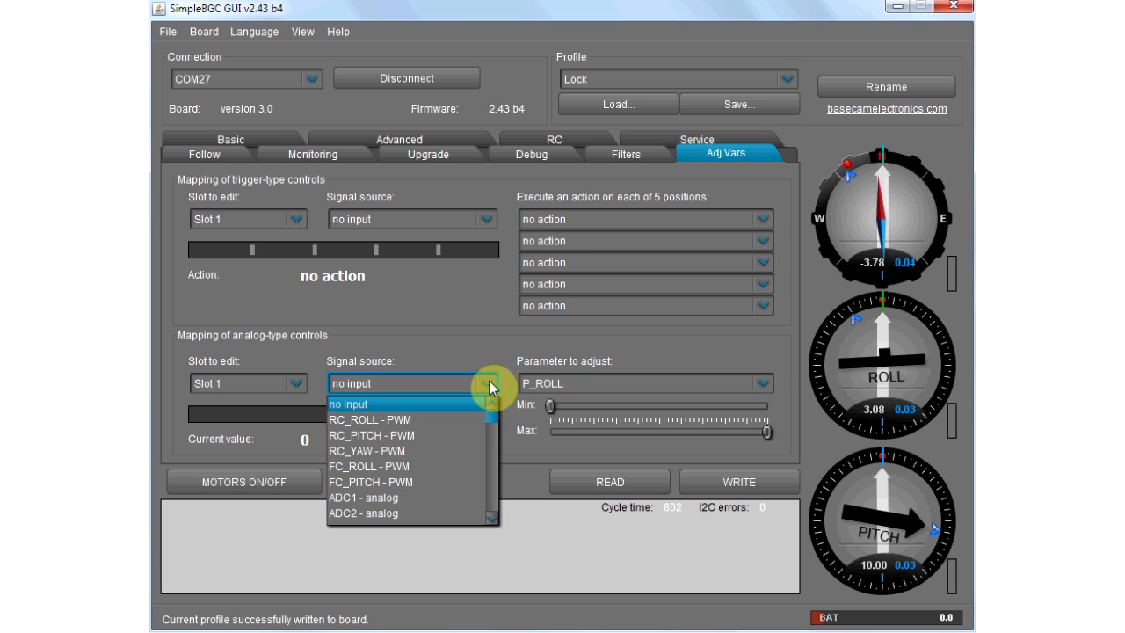
pyautogui.moveTo(489, 419); pyautogui.dragTo(489, 428)
pyautogui.click(440, 502)
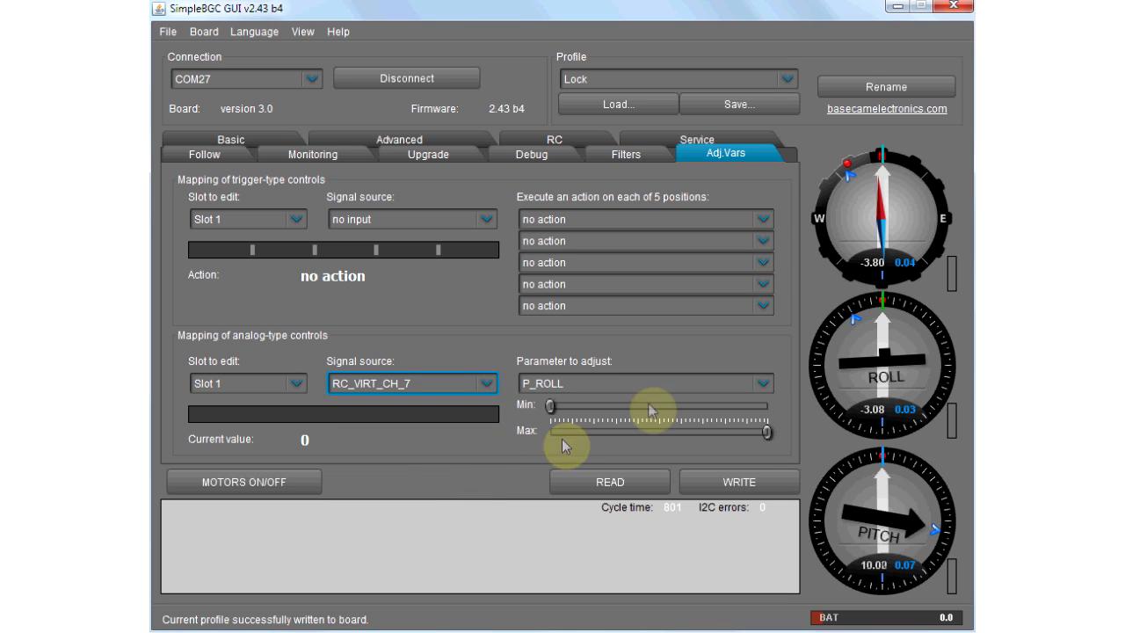
# Set FOLLOW_SPEED_PITCH as the parameter adjusted by analog-type Slot 1 and write it to the board
pyautogui.click(763, 388)
pyautogui.moveTo(769, 424); pyautogui.dragTo(770, 448)
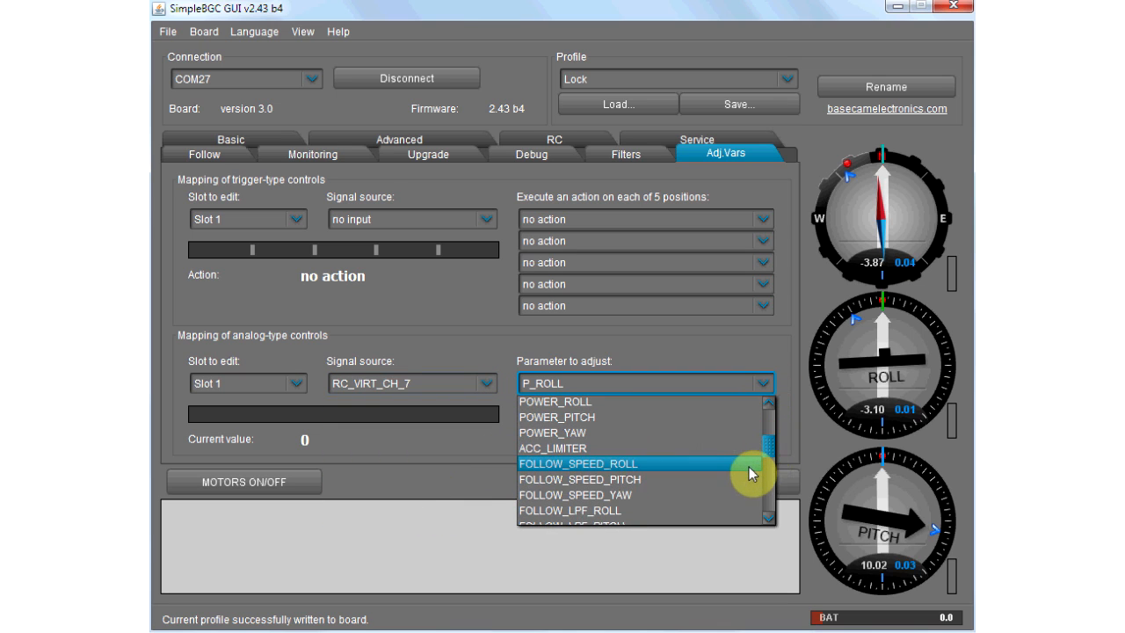
pyautogui.click(751, 479)
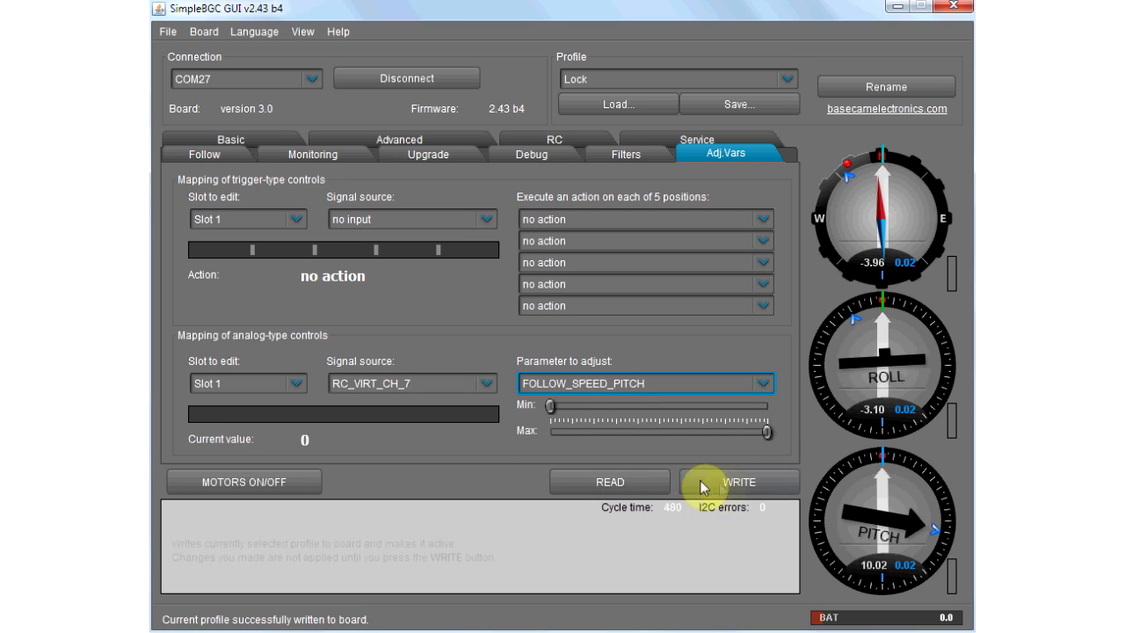
pyautogui.click(729, 483)
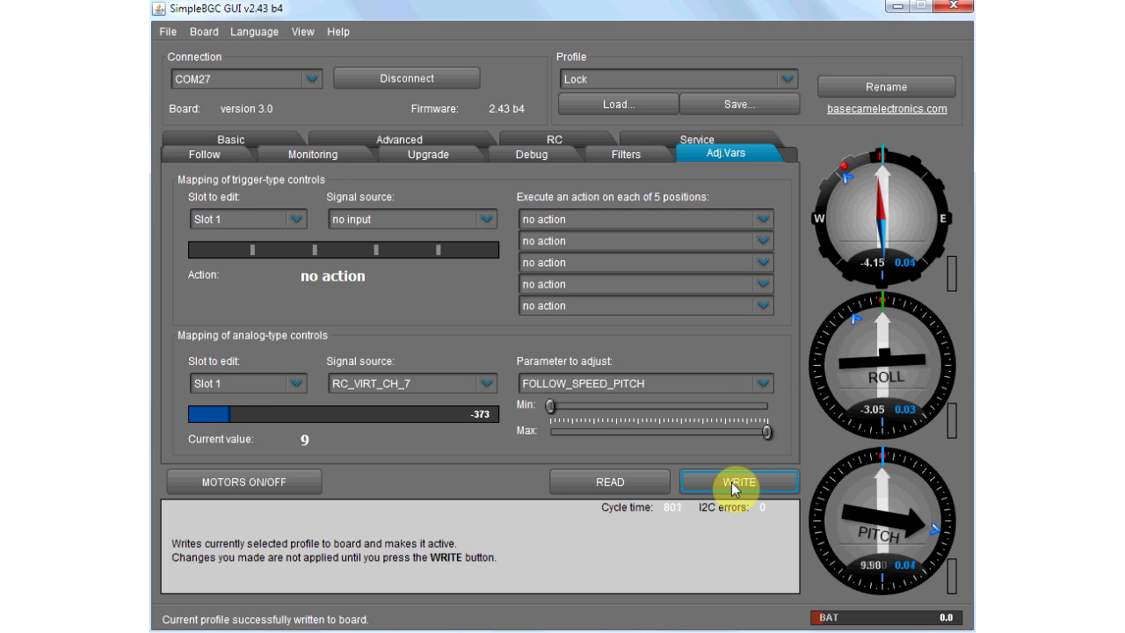
# Narrow Slot 1's FOLLOW_SPEED_PITCH range by raising the minimum slightly and lowering the maximum to about midway, writing the settings to the board
pyautogui.moveTo(551, 405); pyautogui.dragTo(580, 406)
pyautogui.moveTo(767, 431); pyautogui.dragTo(683, 431)
pyautogui.click(720, 485)
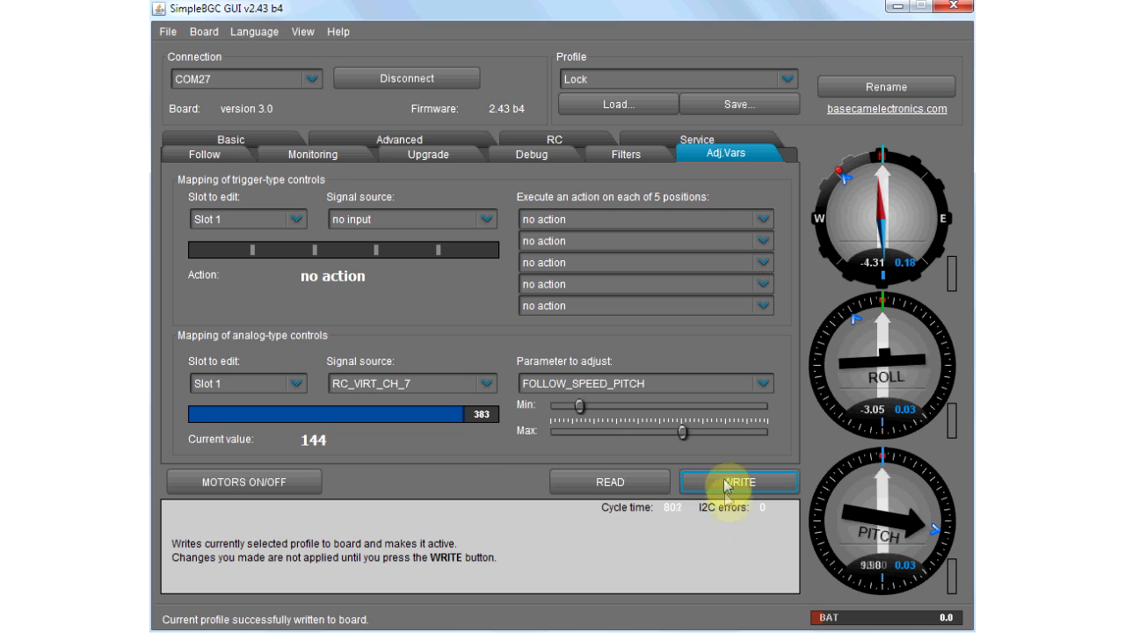
pyautogui.click(727, 482)
pyautogui.moveTo(683, 431); pyautogui.dragTo(656, 441)
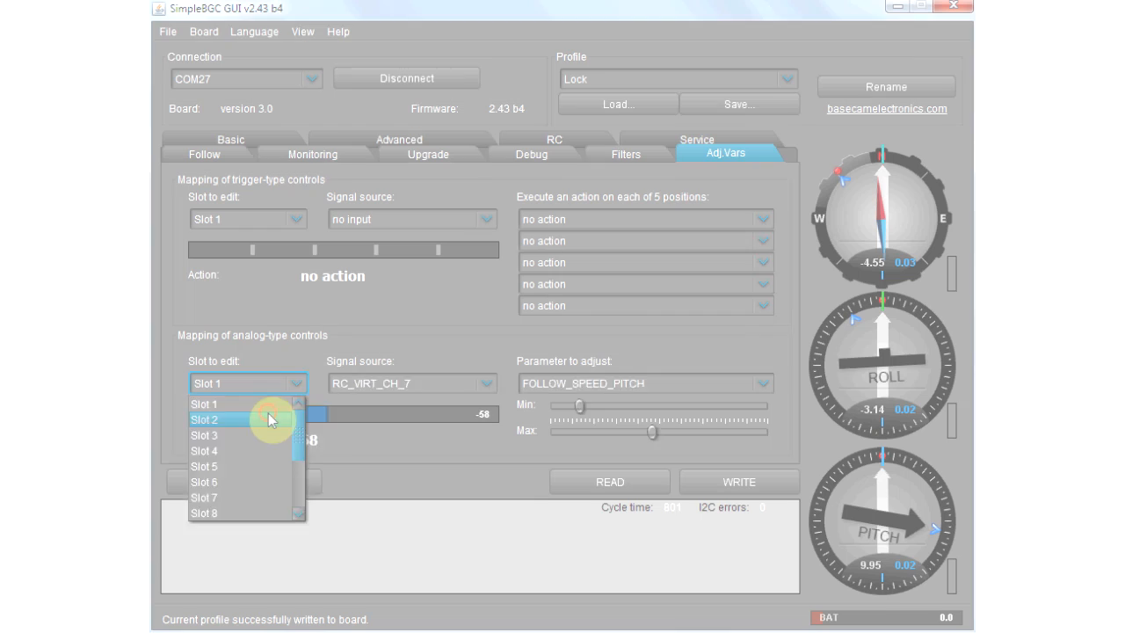
# Map analog-type Slot 2 from RC_VIRT_CH_7 to FOLLOW_SPEED_YAW with a reduced range, and write it to the board
pyautogui.click(264, 420)
pyautogui.click(413, 386)
pyautogui.scroll(-5, 492, 432)
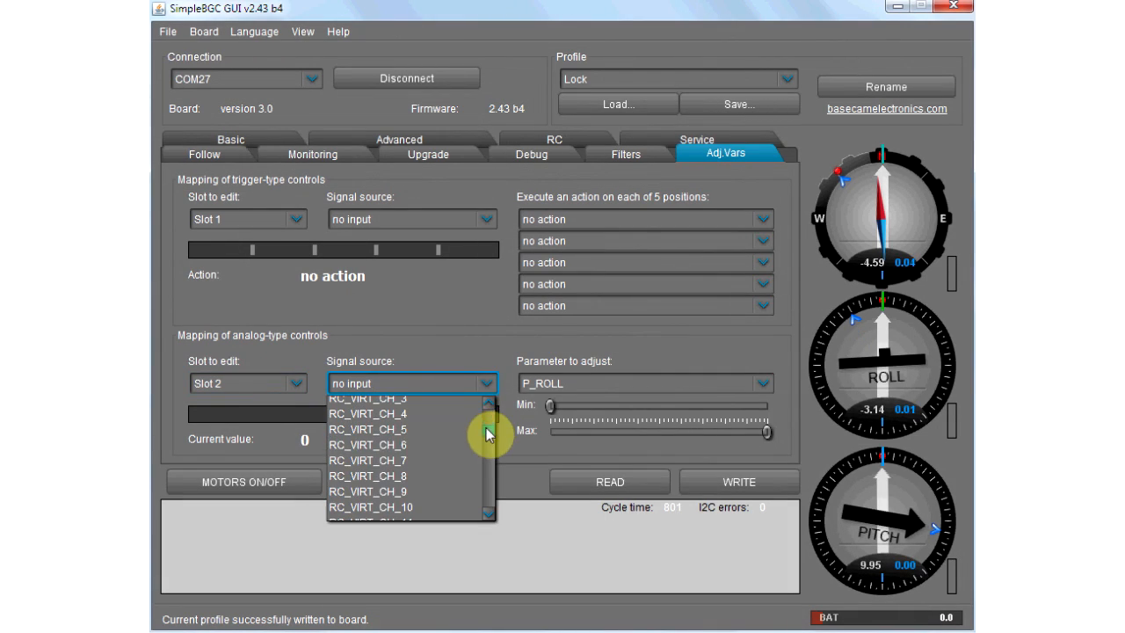
pyautogui.click(437, 462)
pyautogui.click(639, 387)
pyautogui.moveTo(770, 417); pyautogui.dragTo(743, 447)
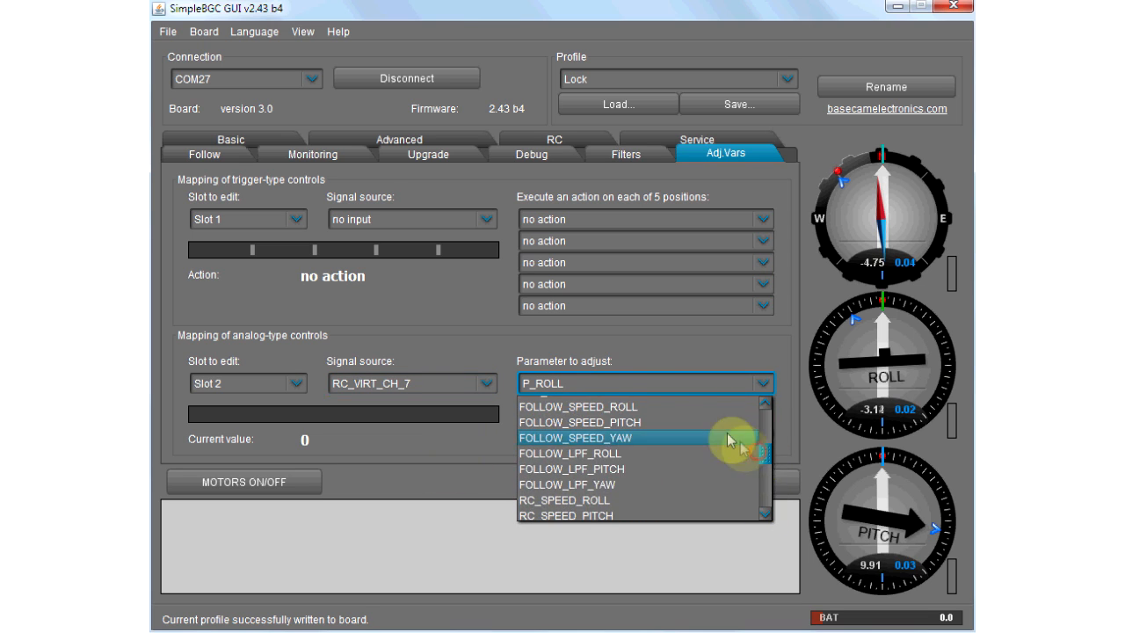
pyautogui.click(650, 433)
pyautogui.click(725, 485)
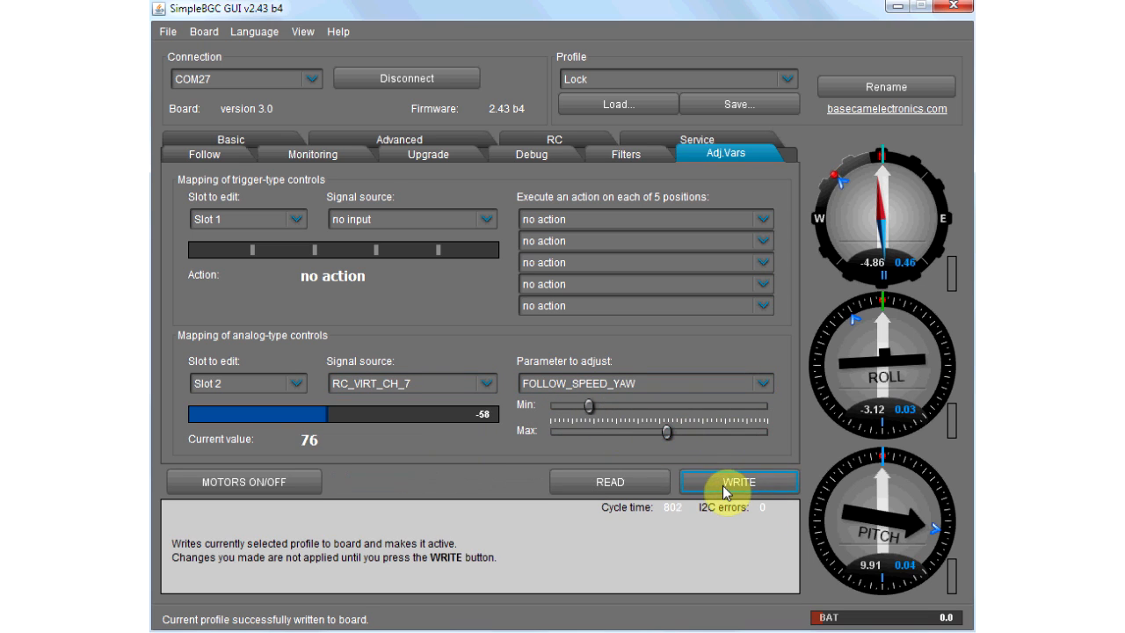
# Lower Slot 2's minimum slightly and its maximum to about midway, writing the FOLLOW_SPEED_YAW limits to the board
pyautogui.moveTo(589, 405); pyautogui.dragTo(578, 406)
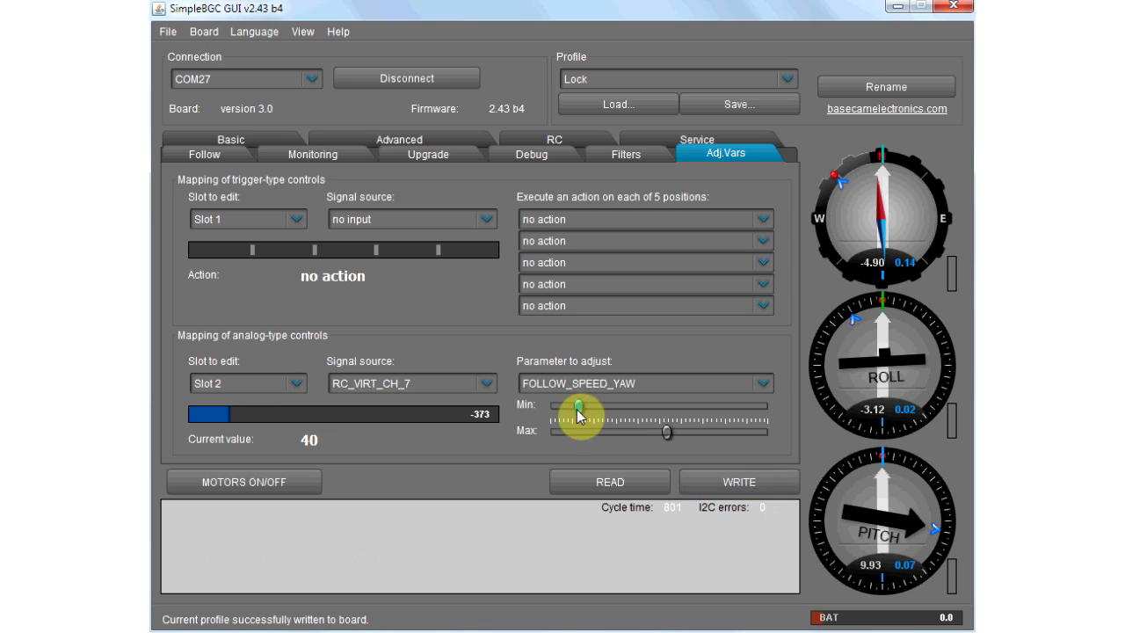
pyautogui.click(724, 479)
pyautogui.moveTo(665, 432); pyautogui.dragTo(651, 432)
pyautogui.click(713, 486)
pyautogui.click(709, 477)
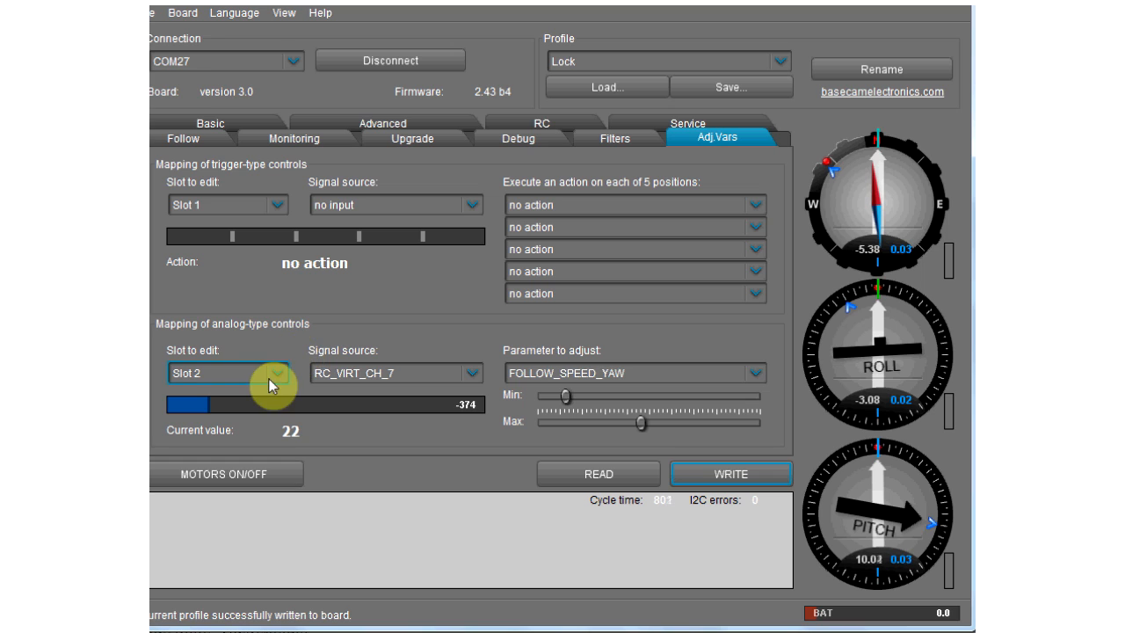
# Select analog-type Slot 3 and set its signal source to RC_VIRT_CH_8
pyautogui.click(376, 373)
pyautogui.click(269, 373)
pyautogui.click(269, 373)
pyautogui.click(238, 425)
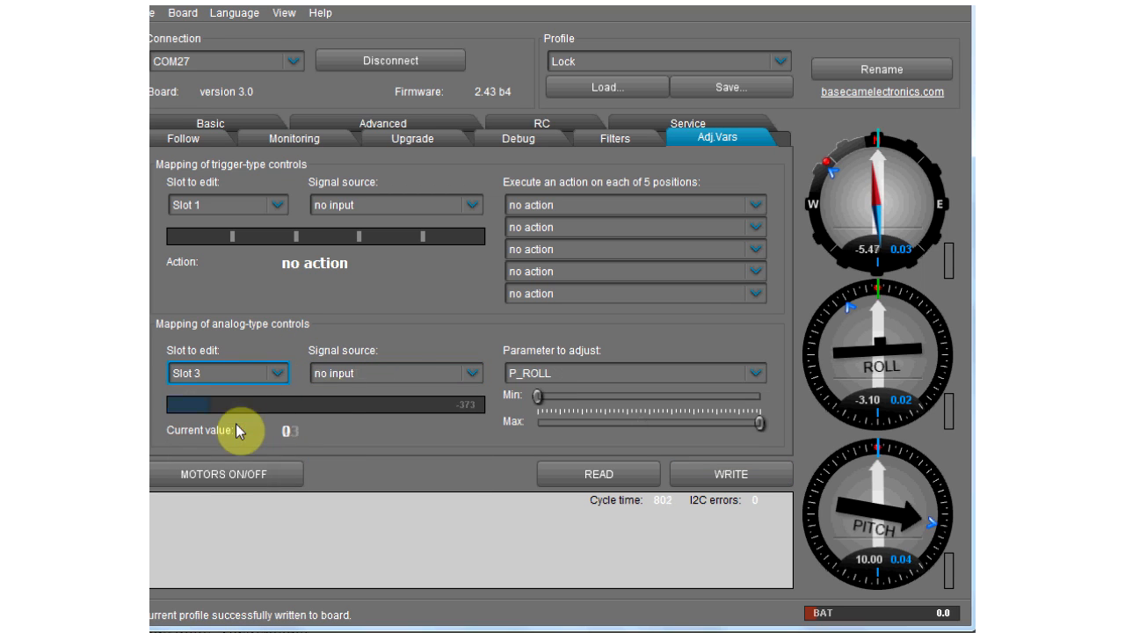
pyautogui.click(424, 374)
pyautogui.scroll(-3, 398, 465)
pyautogui.scroll(-1, 396, 463)
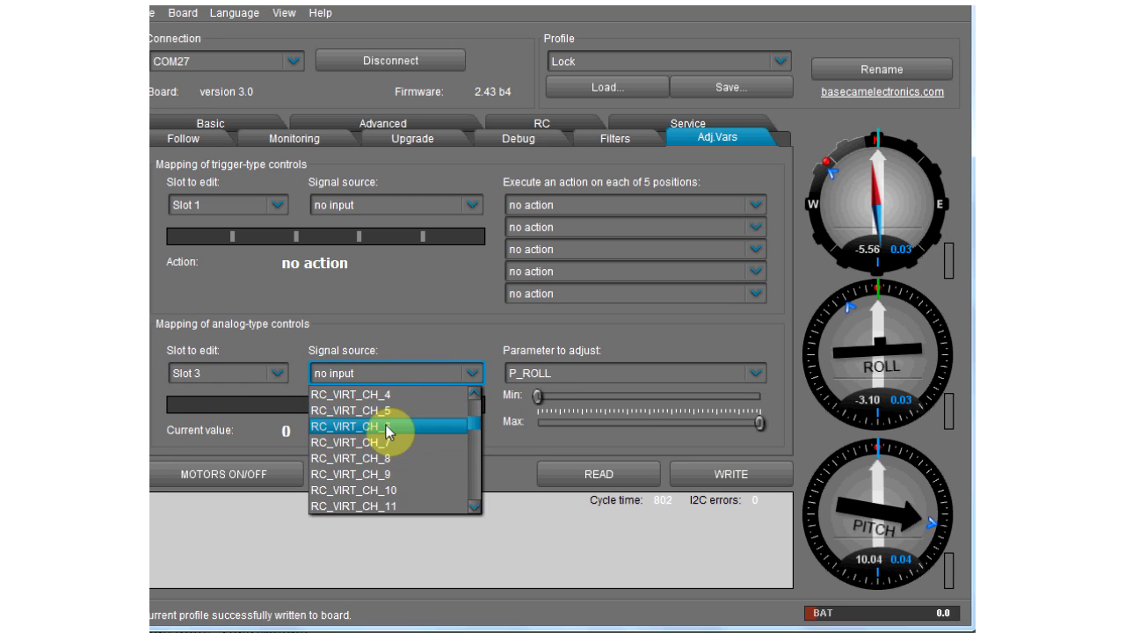
pyautogui.click(389, 457)
# Set FOLLOW_DEADBAND as the parameter adjusted by Slot 3 and write it to the board
pyautogui.click(755, 373)
pyautogui.scroll(-6, 758, 431)
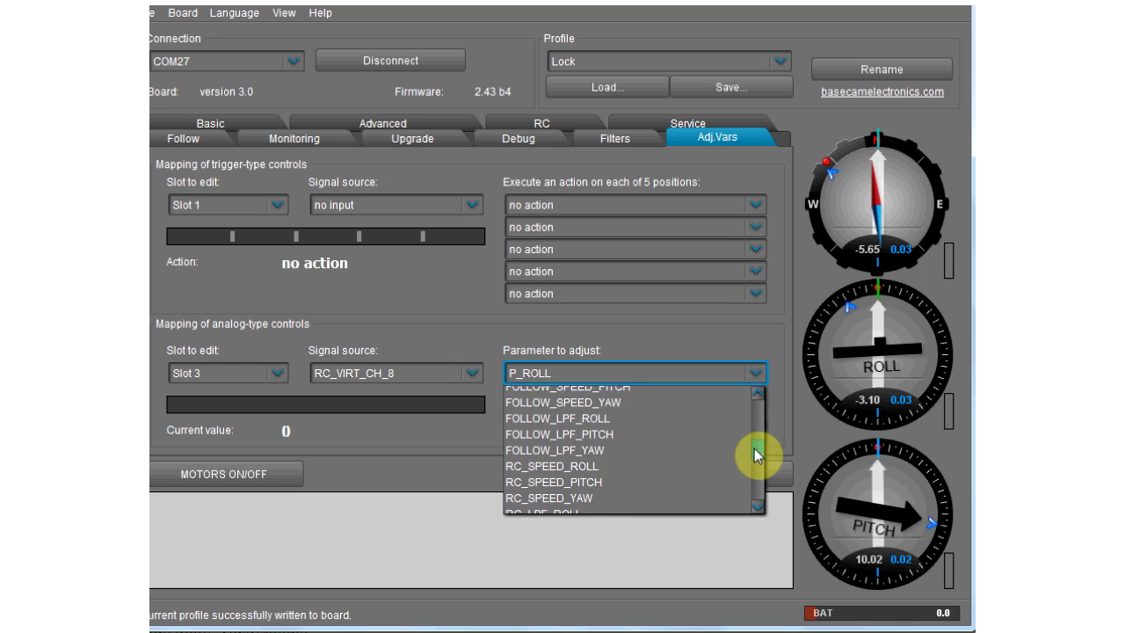
pyautogui.scroll(-3, 754, 466)
pyautogui.scroll(-2, 753, 483)
pyautogui.click(673, 454)
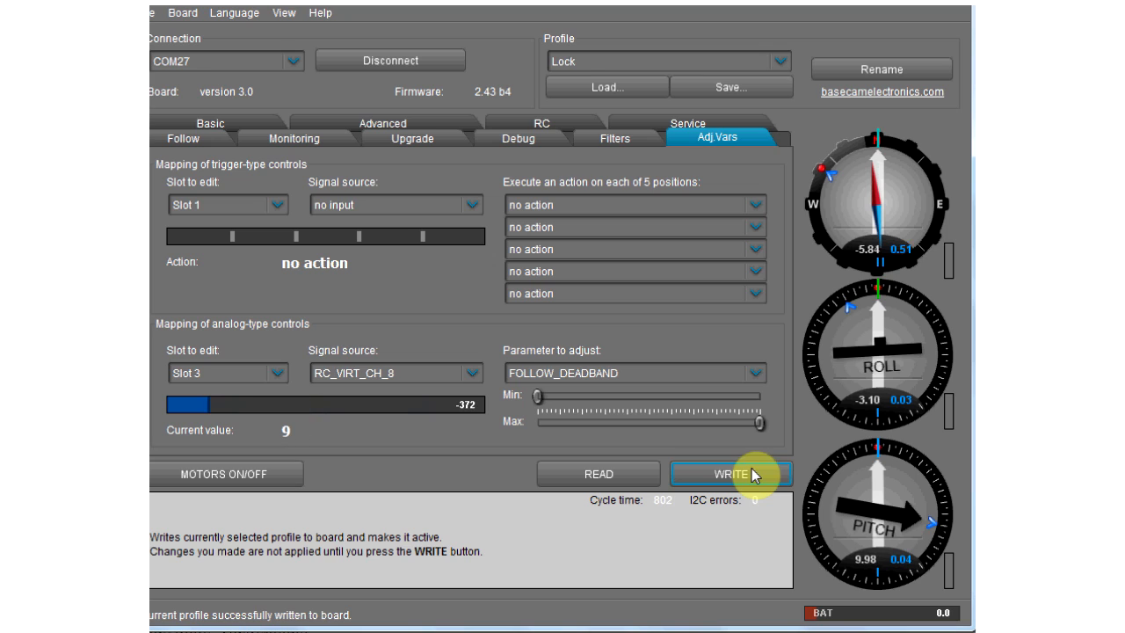
# Narrow Slot 3's FOLLOW_DEADBAND range to a small minimum and a maximum around midway, and write it to the board
pyautogui.moveTo(761, 422); pyautogui.dragTo(623, 423)
pyautogui.click(713, 478)
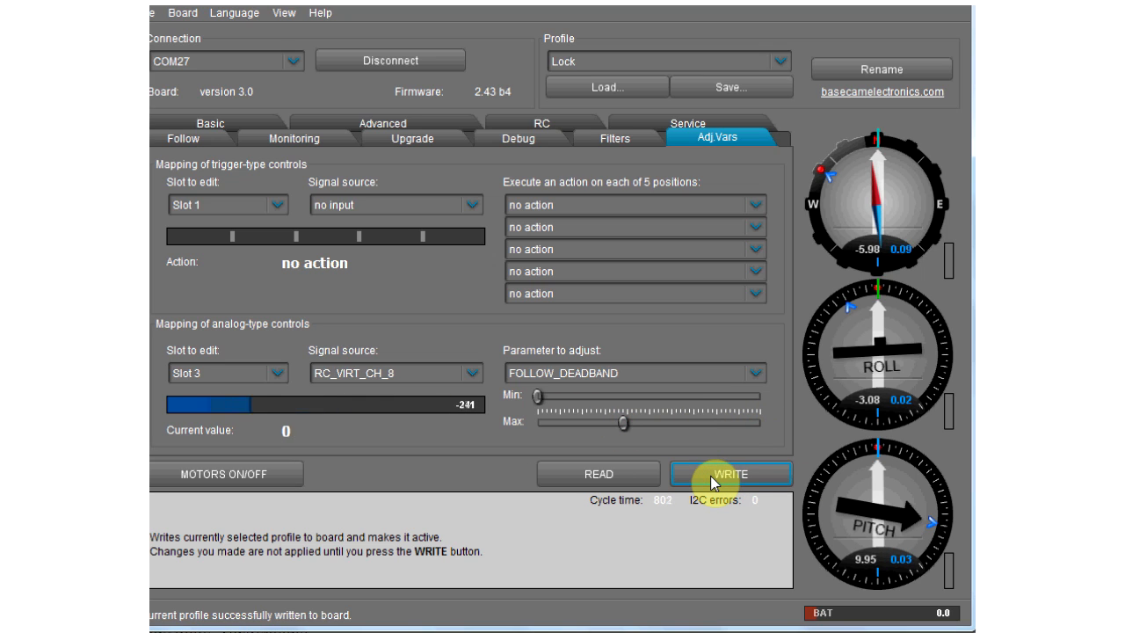
pyautogui.moveTo(537, 397); pyautogui.dragTo(572, 397)
pyautogui.click(720, 474)
pyautogui.click(575, 407)
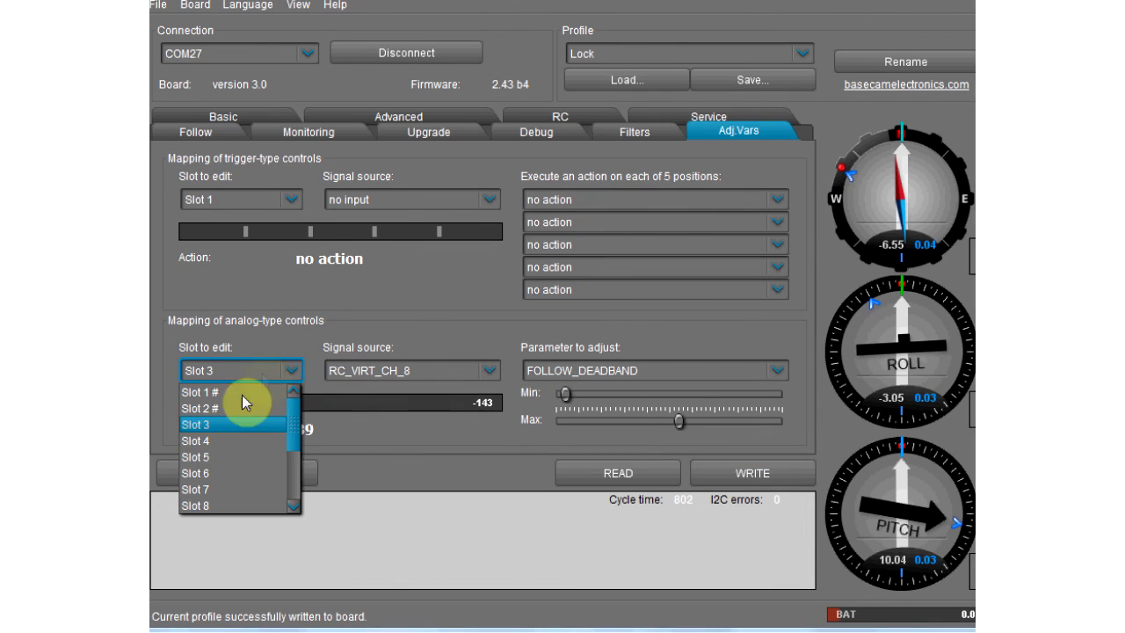
# Map analog-type Slot 4 from signal source RC_VIRT_CH_3 to the RC_SPEED_PITCH parameter
pyautogui.click(241, 394)
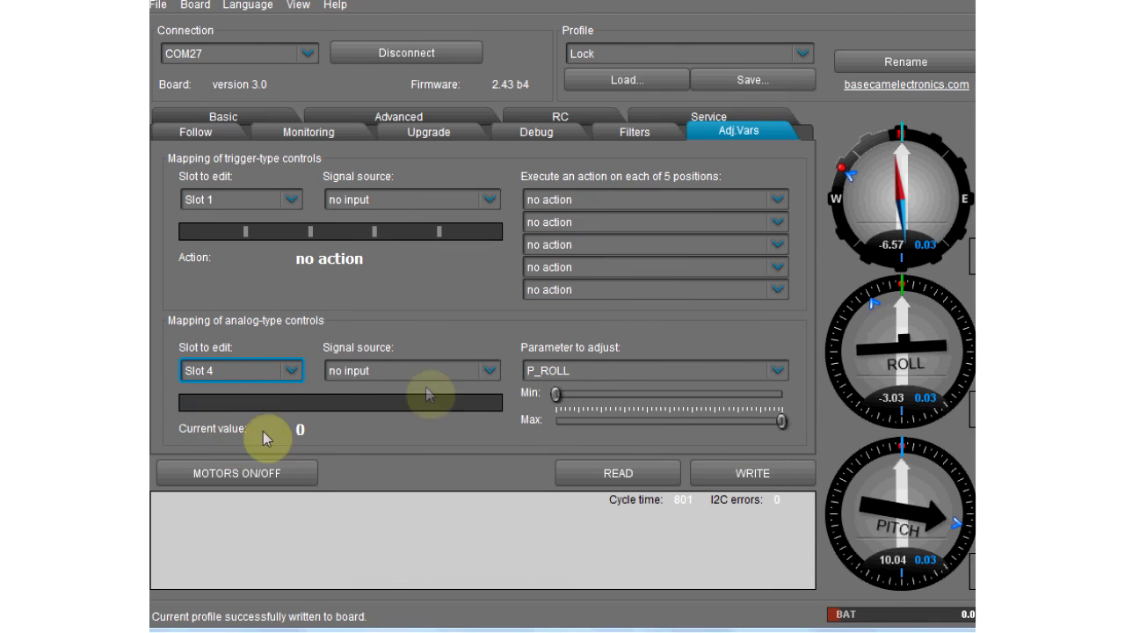
pyautogui.click(488, 370)
pyautogui.scroll(-5, 457, 413)
pyautogui.click(449, 398)
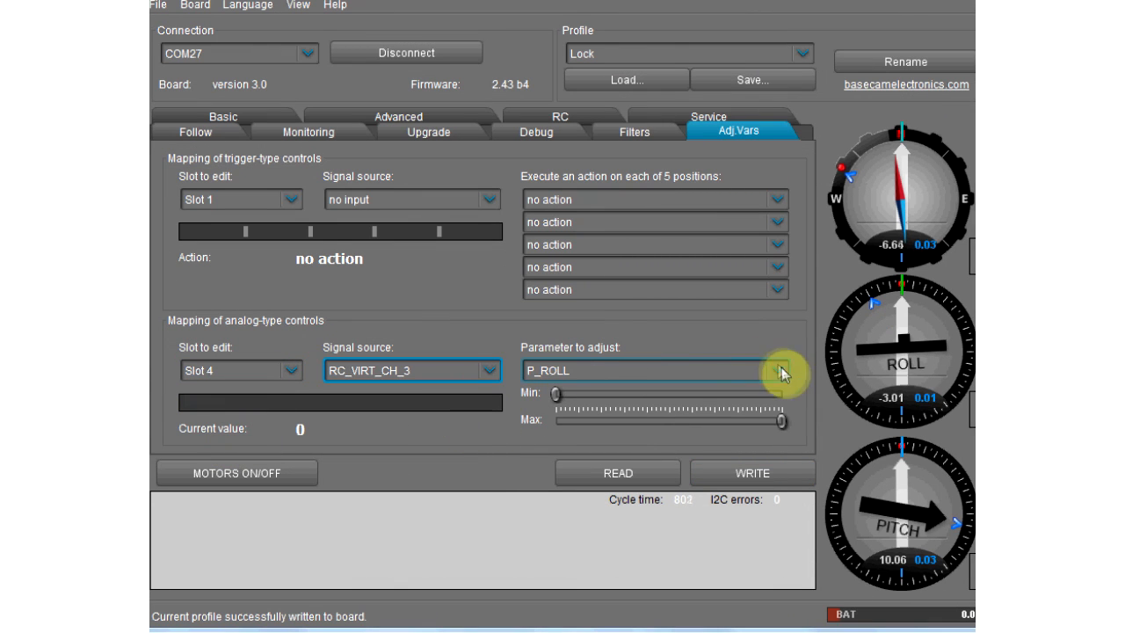
pyautogui.click(777, 370)
pyautogui.moveTo(781, 413); pyautogui.dragTo(776, 466)
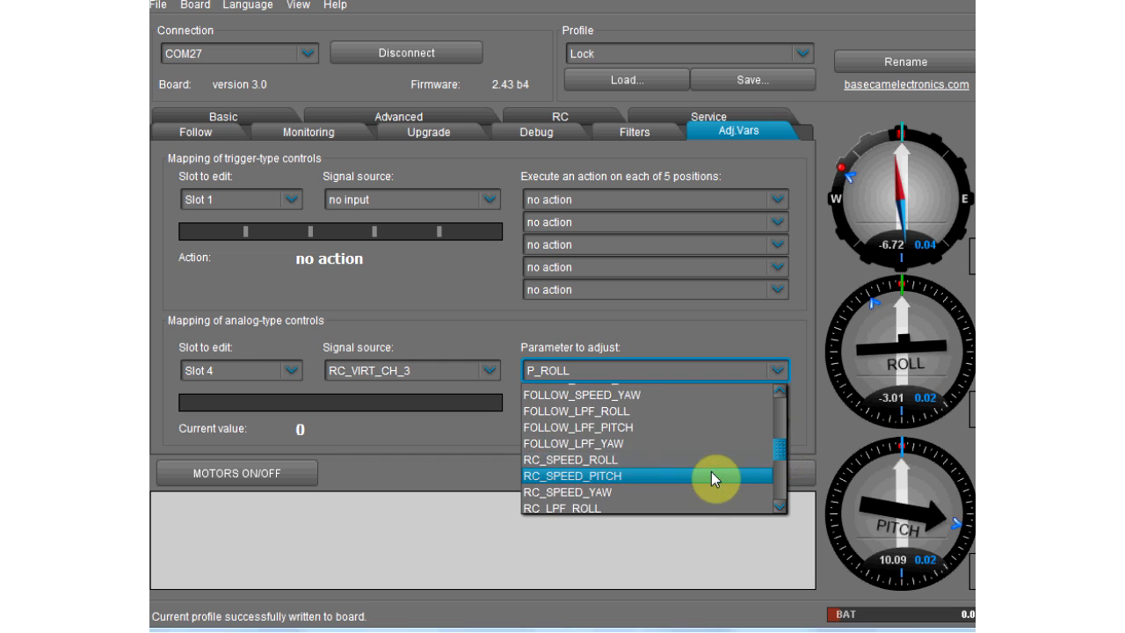
pyautogui.click(711, 474)
# Narrow Slot 4's RC_SPEED_PITCH range to a very small minimum and a maximum about midway, and write it to the board
pyautogui.moveTo(554, 395); pyautogui.dragTo(584, 394)
pyautogui.moveTo(781, 421); pyautogui.dragTo(712, 421)
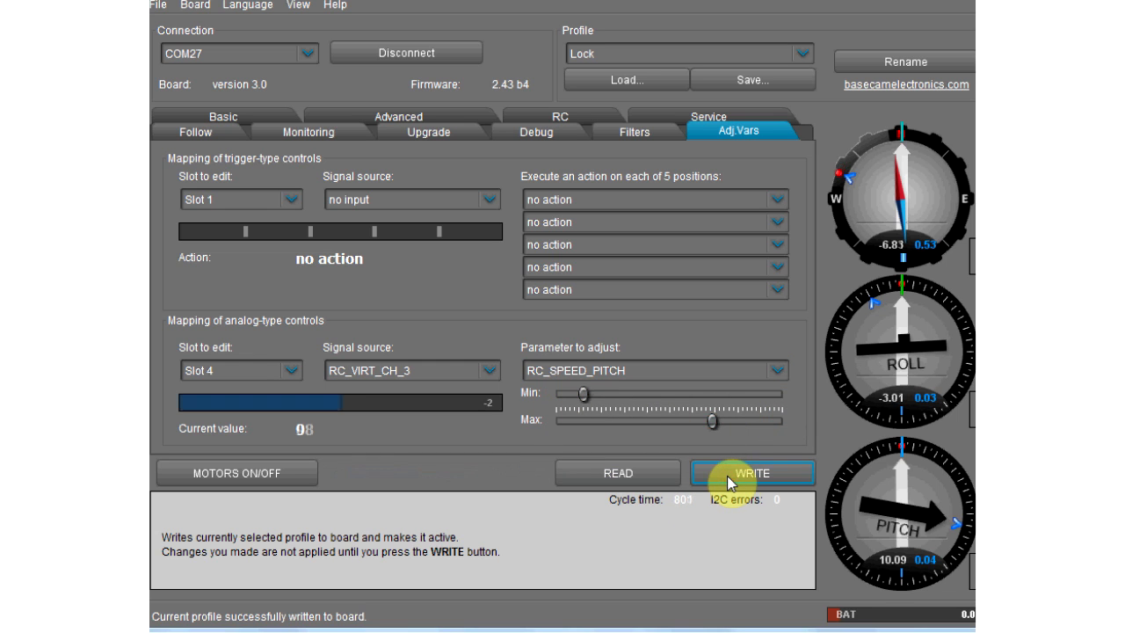
pyautogui.moveTo(583, 394); pyautogui.dragTo(566, 394)
pyautogui.click(735, 473)
pyautogui.click(748, 473)
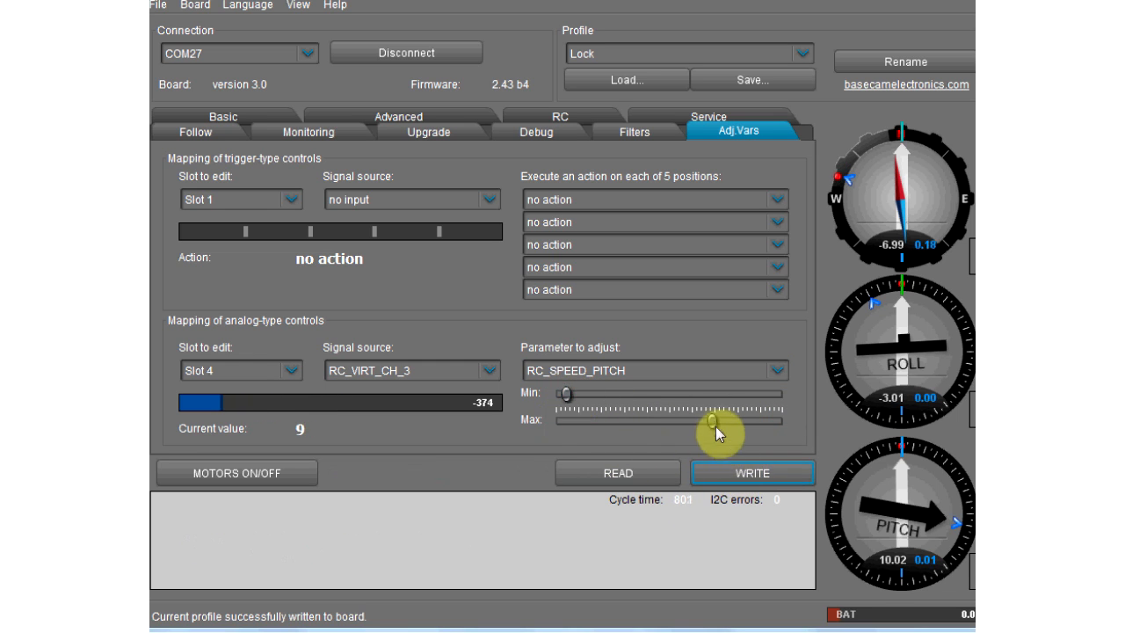
pyautogui.moveTo(713, 421); pyautogui.dragTo(665, 421)
pyautogui.click(730, 472)
pyautogui.click(745, 479)
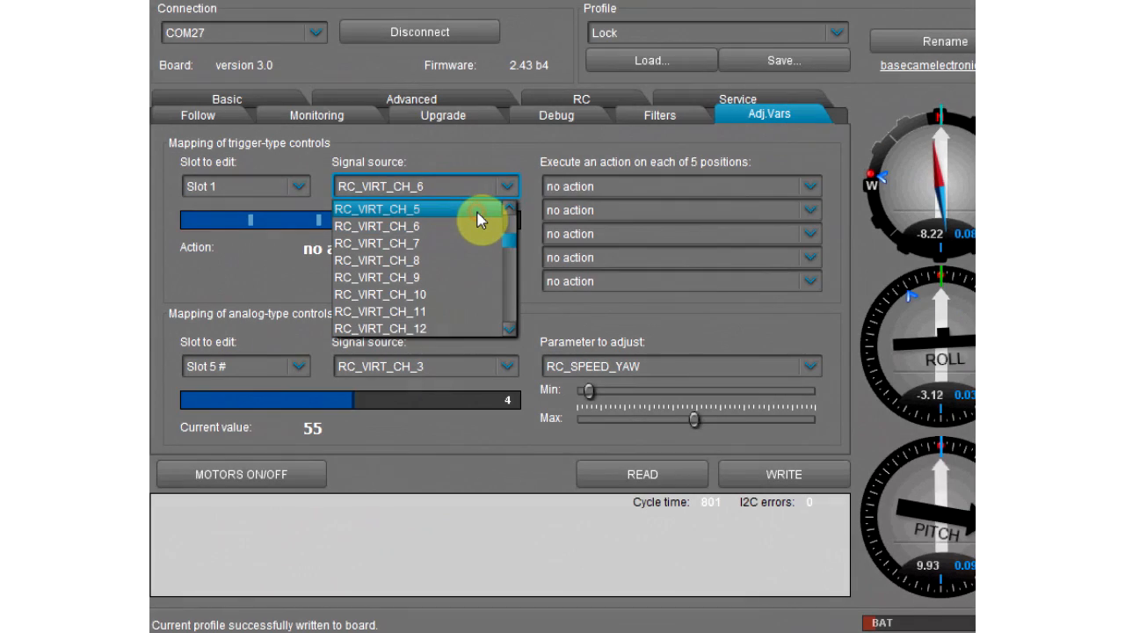
# Map trigger-type Slot 1 to RC_VIRT_CH_5, using Profile3, Profile2 and Profile1 at the first, third and fifth positions, and write it to the board
pyautogui.click(479, 220)
pyautogui.click(745, 475)
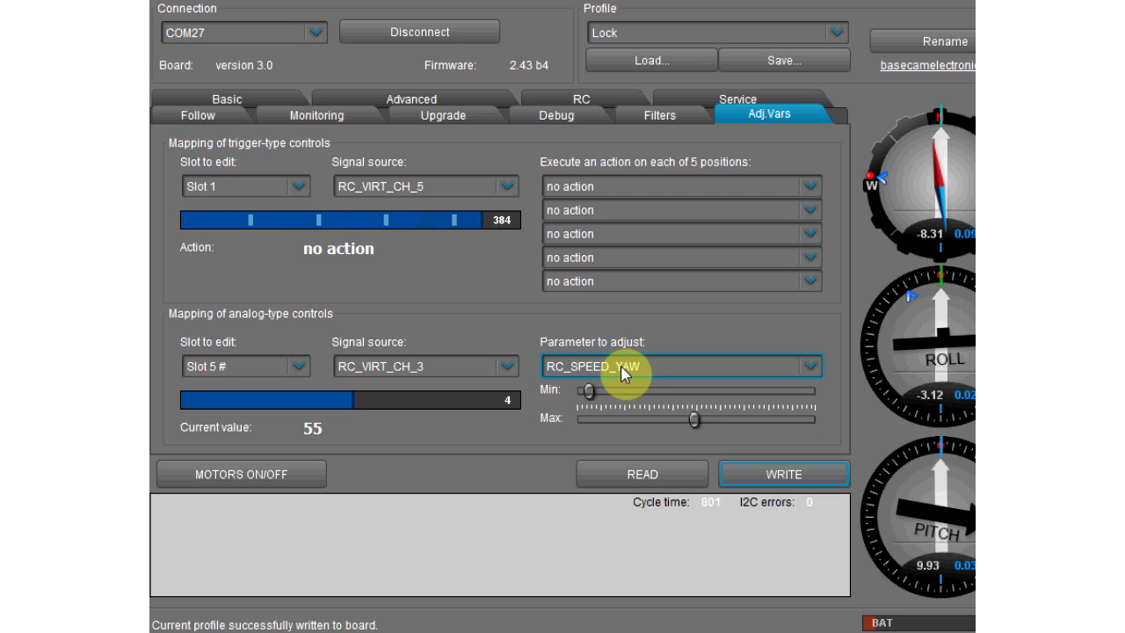
pyautogui.click(610, 282)
pyautogui.click(620, 322)
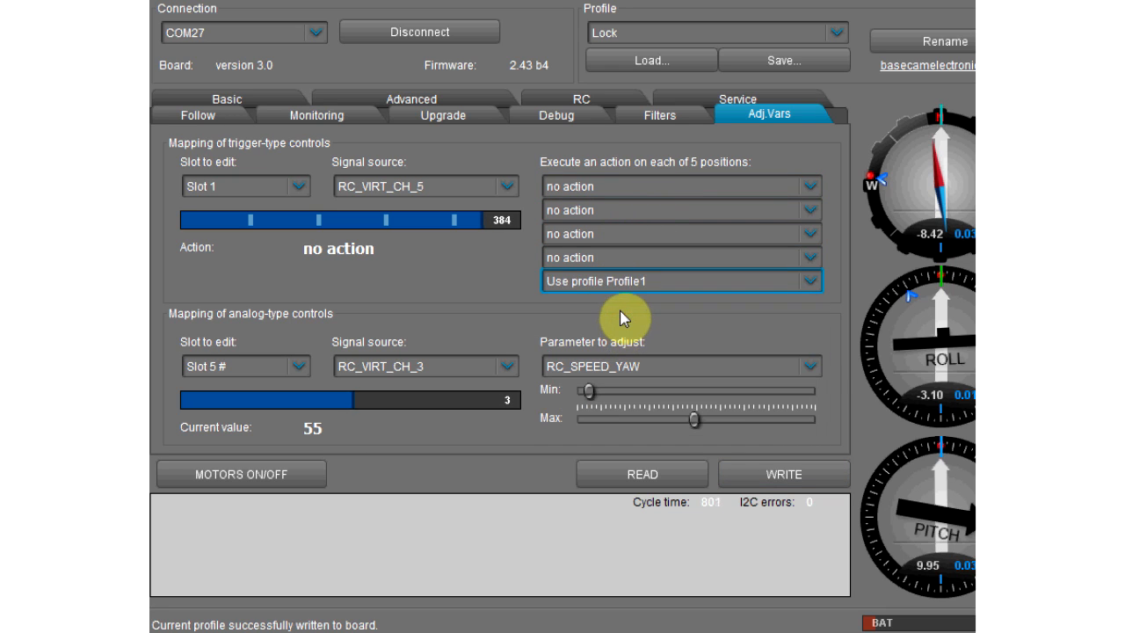
pyautogui.click(619, 233)
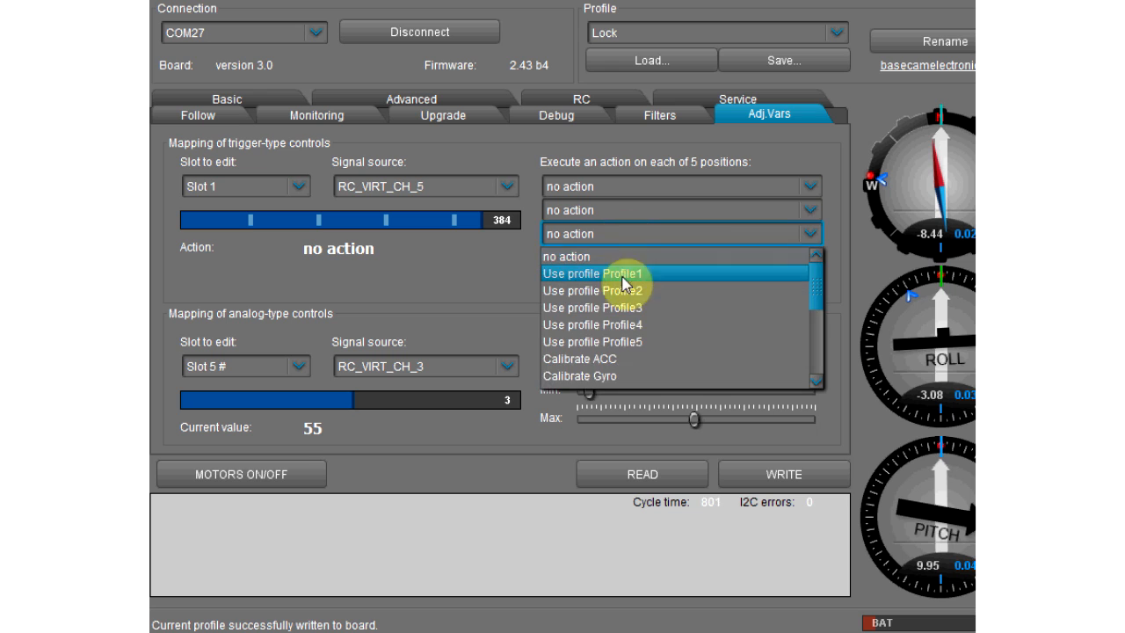
pyautogui.click(622, 288)
pyautogui.click(623, 185)
pyautogui.click(629, 258)
pyautogui.click(773, 483)
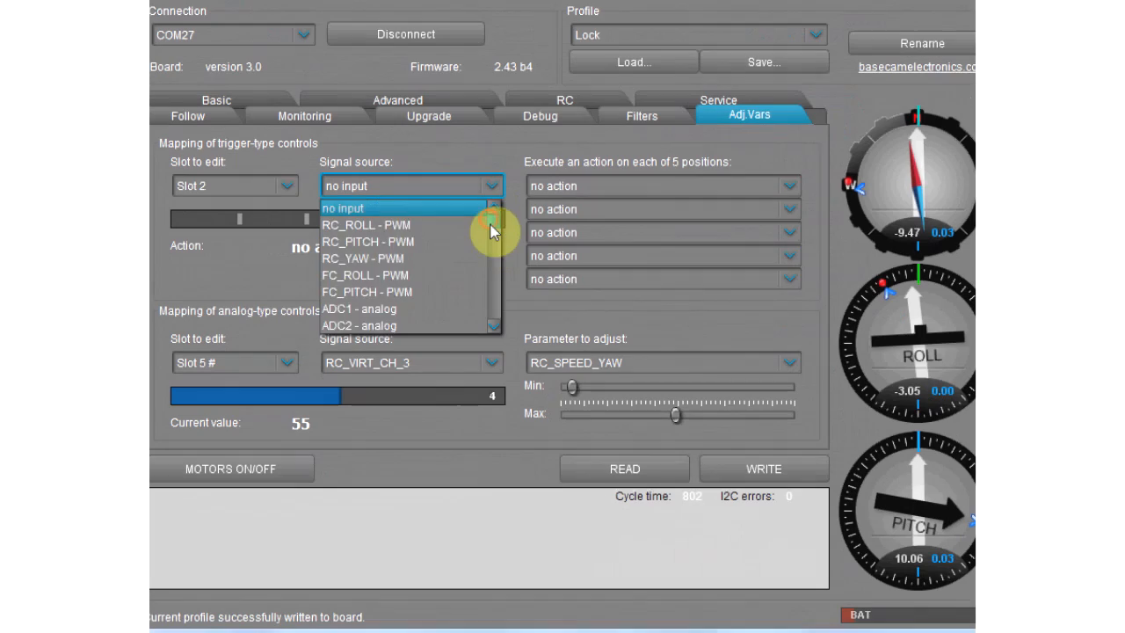
# Set the signal source of trigger-type Slot 2 to RC_VIRT_CH_6 and write it to the board
pyautogui.scroll(-4, 466, 233)
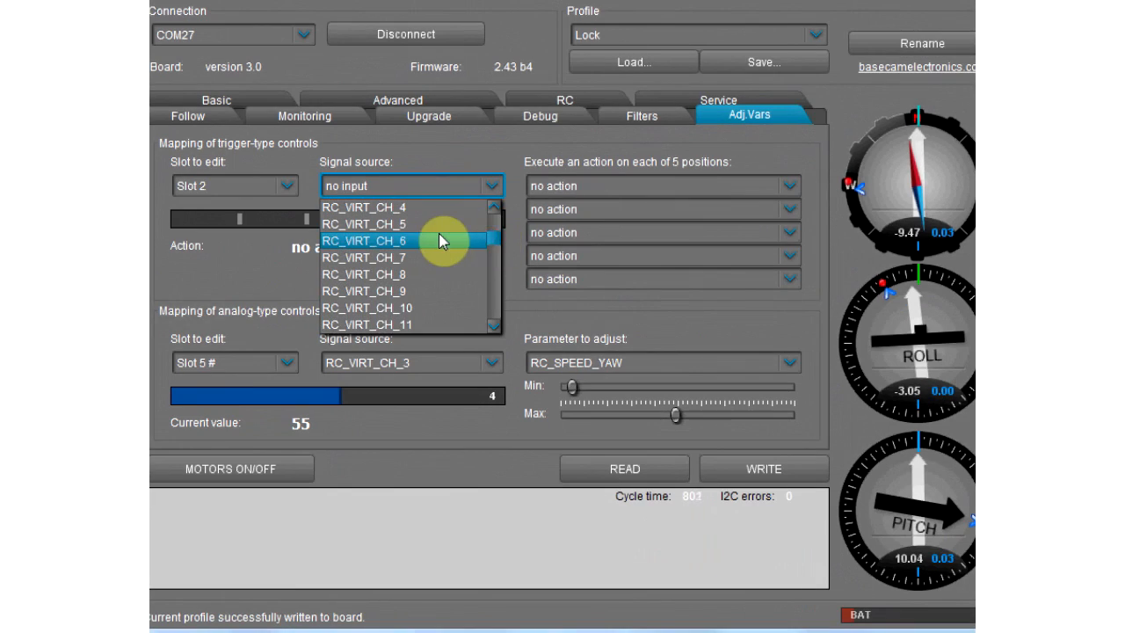
pyautogui.click(448, 235)
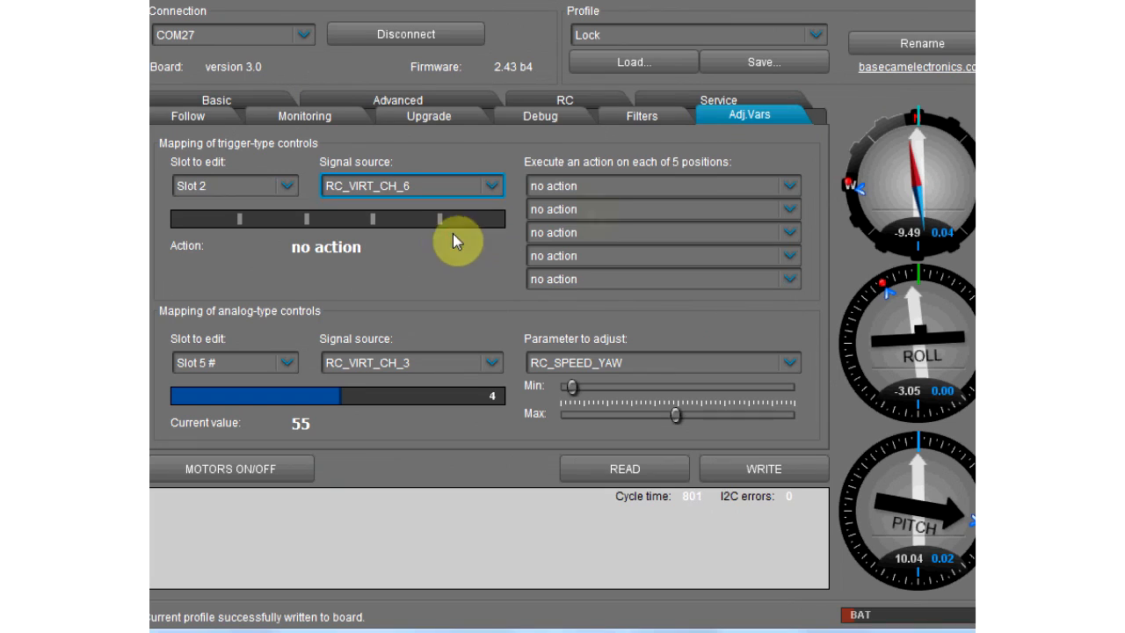
pyautogui.click(763, 468)
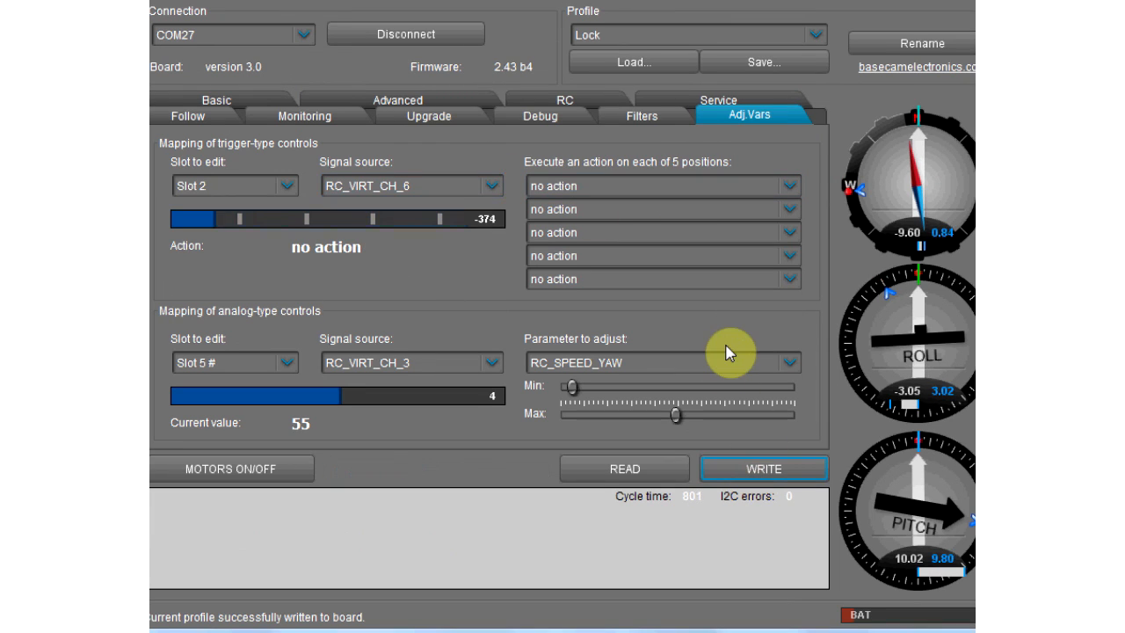
# Assign the Motors toggle ON/OFF action to the first position of trigger-type Slot 2
pyautogui.click(612, 185)
pyautogui.scroll(-3, 774, 255)
pyautogui.click(744, 290)
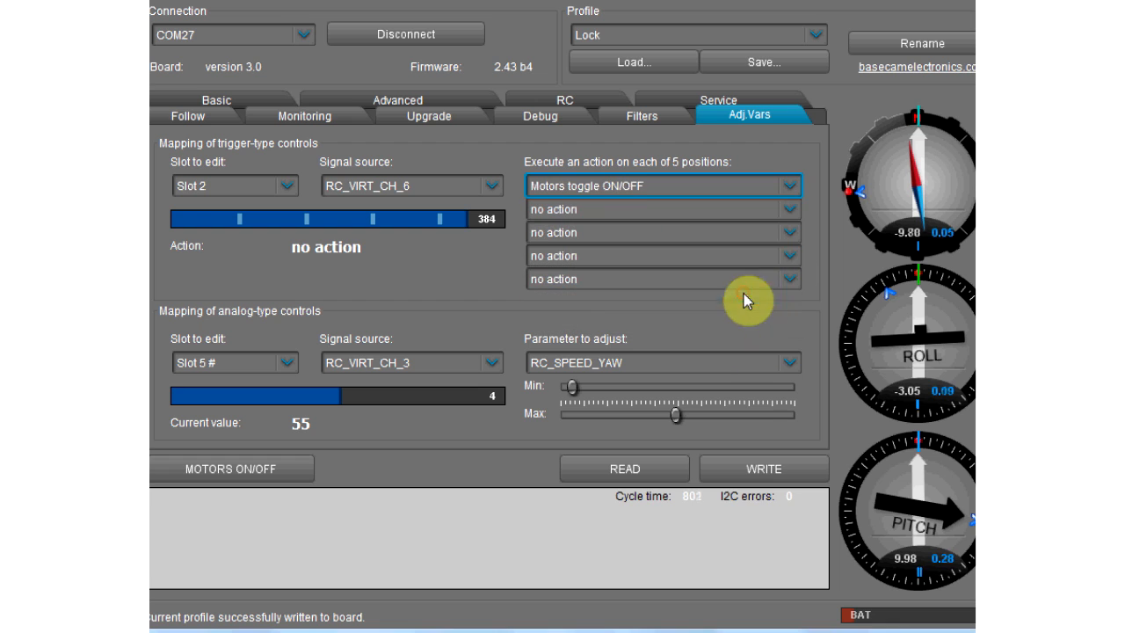